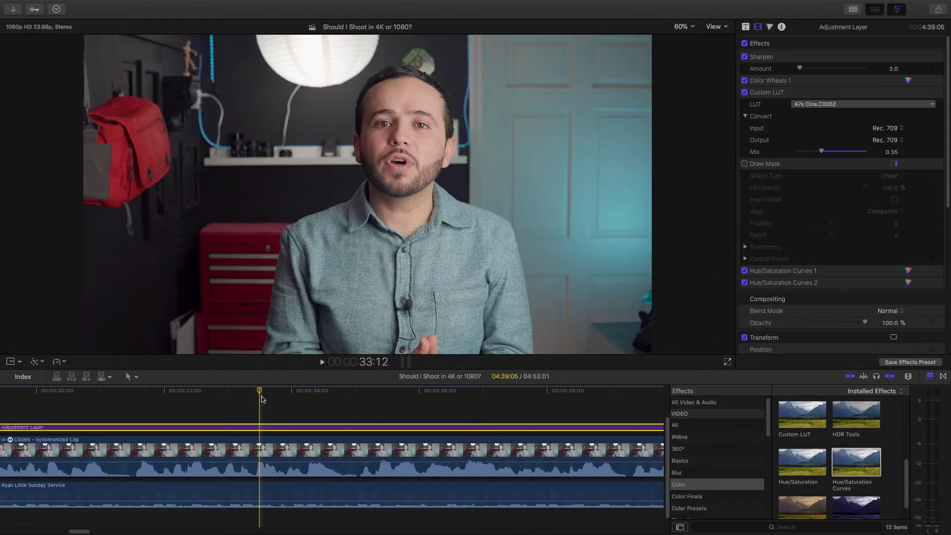
Step: Select the adjustment layer and toggle all its effects off and back on to compare
left_click(261, 402)
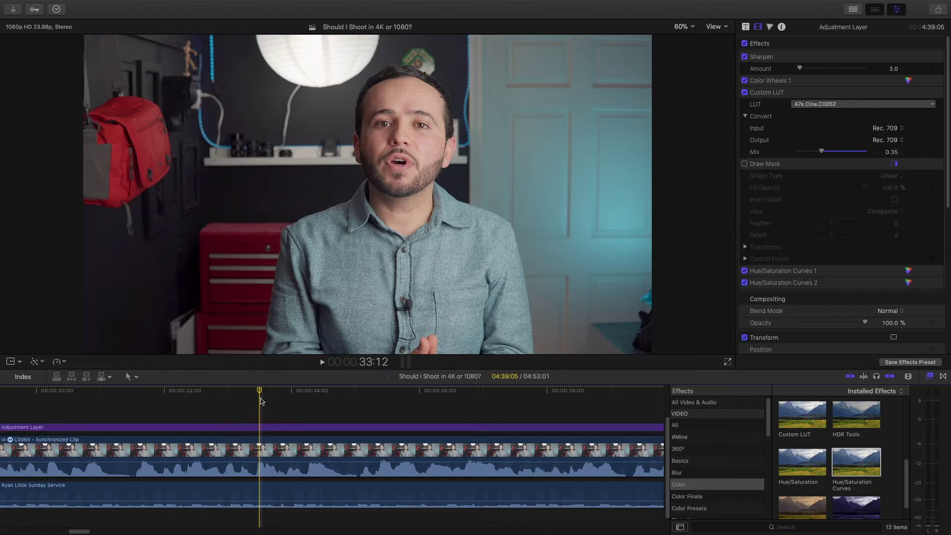
left_click(260, 426)
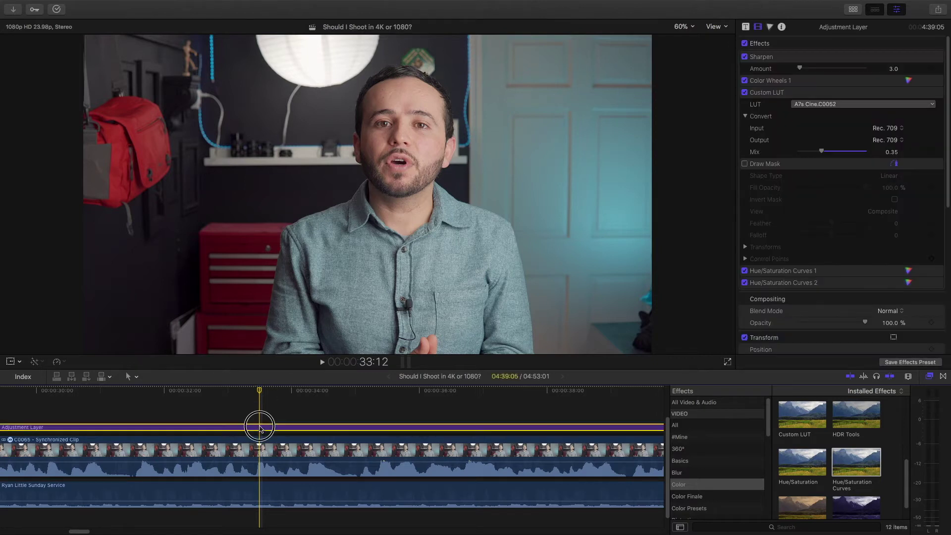
left_click(745, 43)
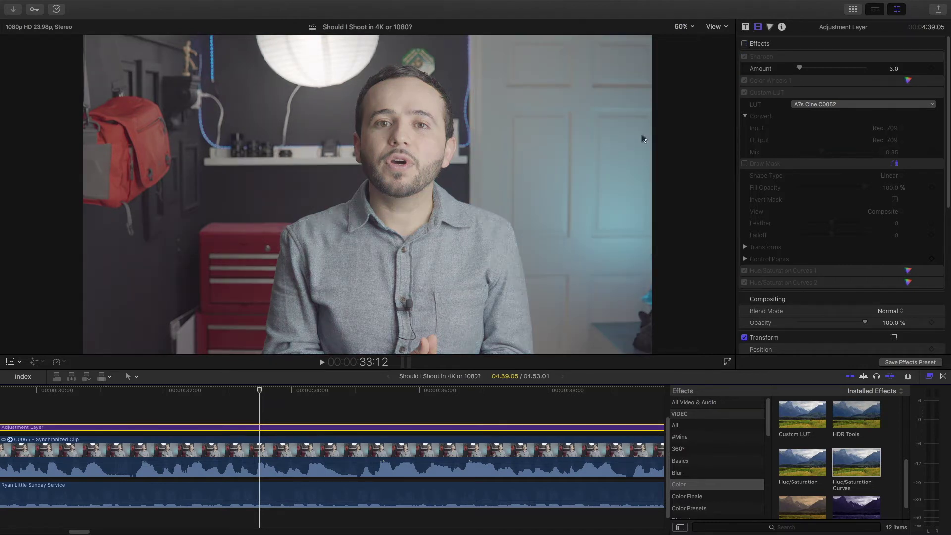
left_click(744, 43)
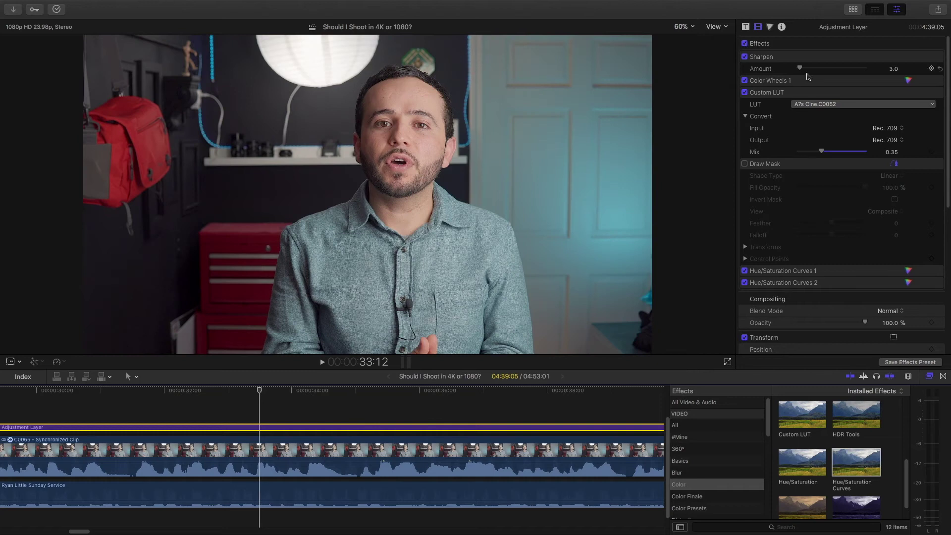
Step: Reapply the Custom LUT effect to the adjustment layer, keeping the A7s Cine.C0052 LUT
left_click(788, 81)
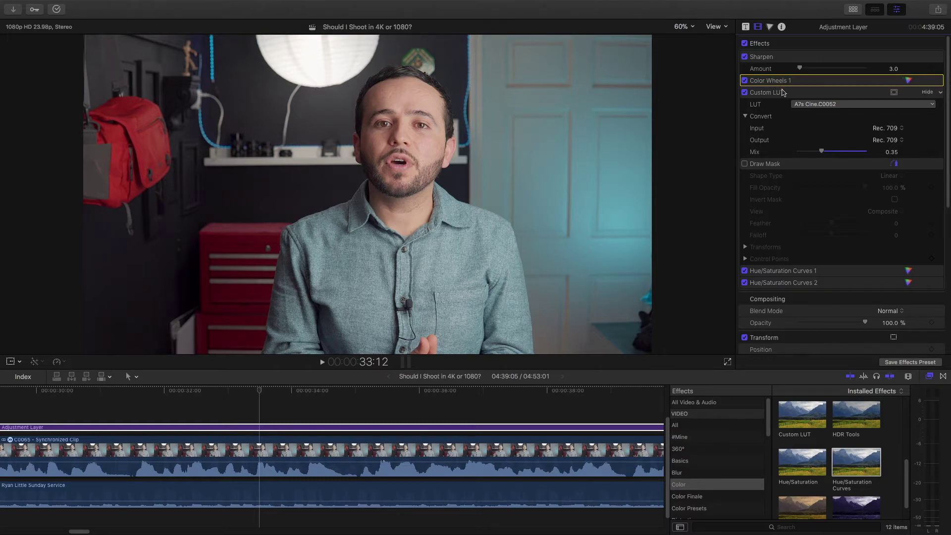
left_click(782, 95)
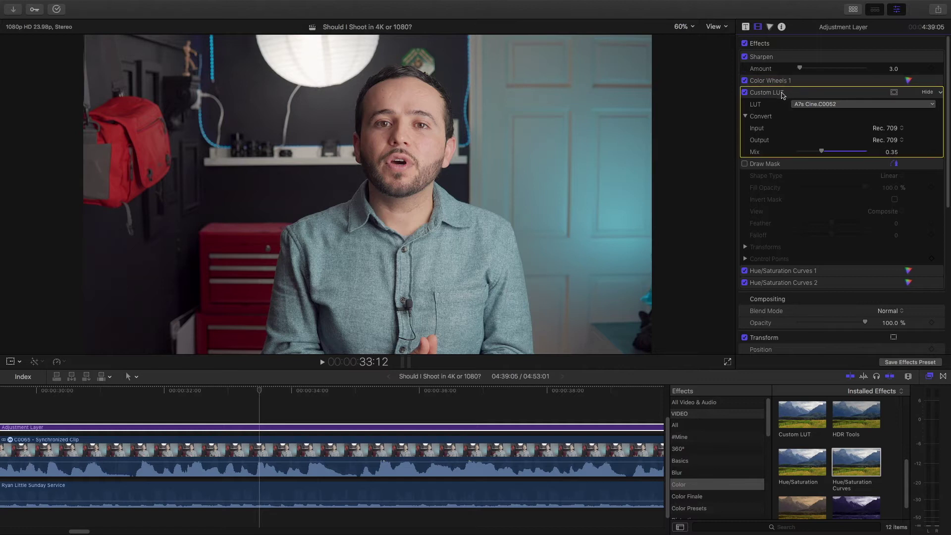
left_click(700, 489)
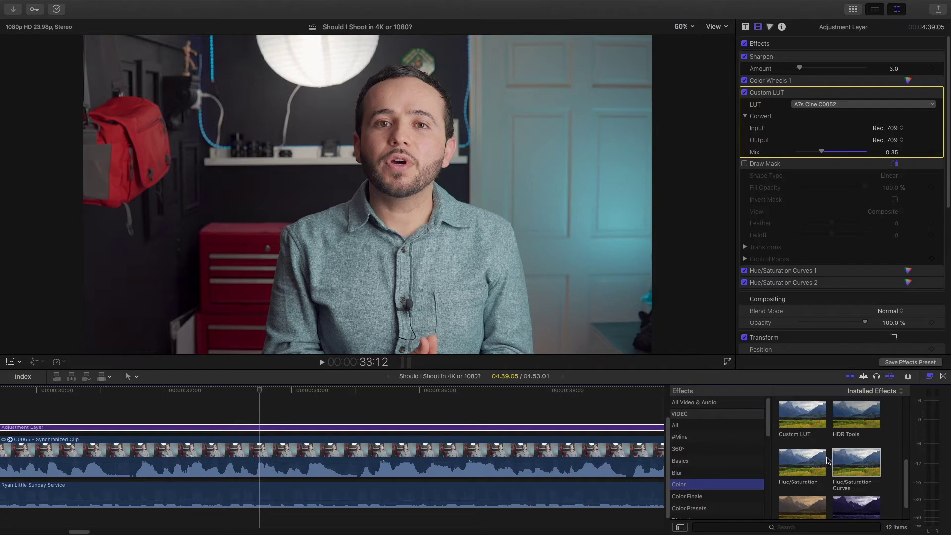
scroll(828, 461, "up", 2)
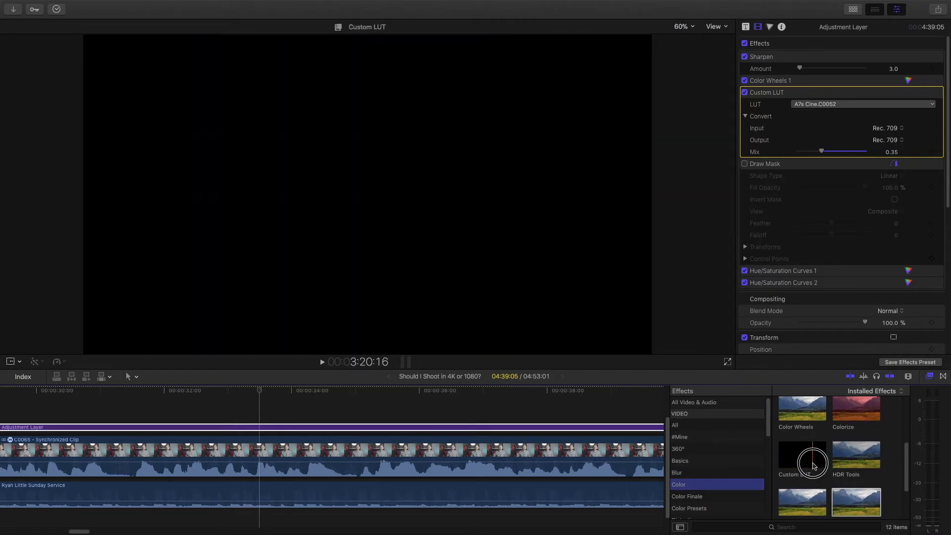
left_click_drag(805, 461, 384, 432)
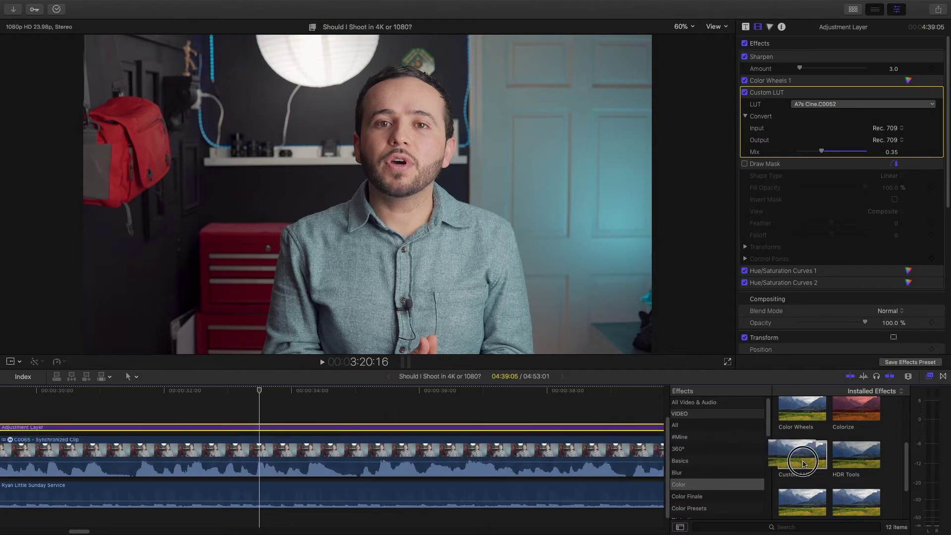
left_click_drag(796, 453, 808, 465)
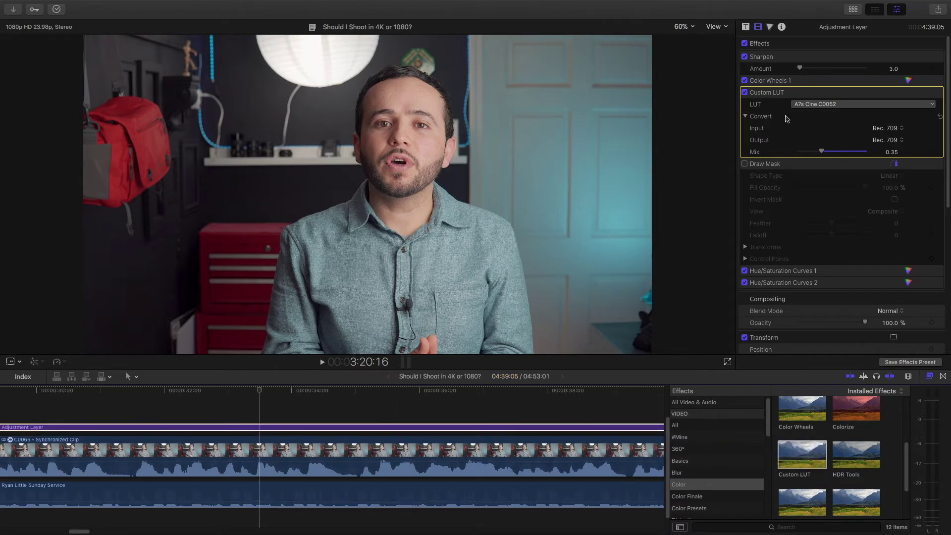
left_click(806, 104)
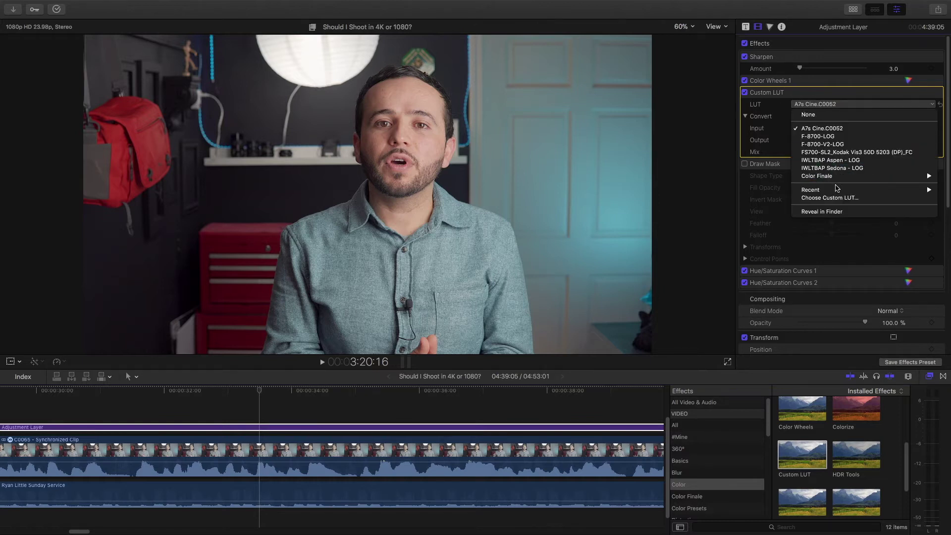
left_click(826, 129)
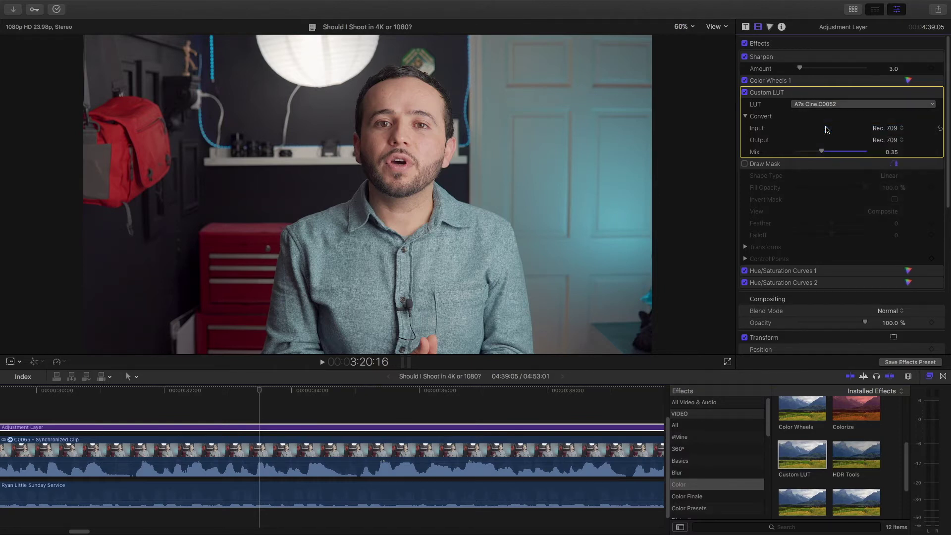
Step: Turn on Draw Mask to view only its masked patch
left_click(807, 273)
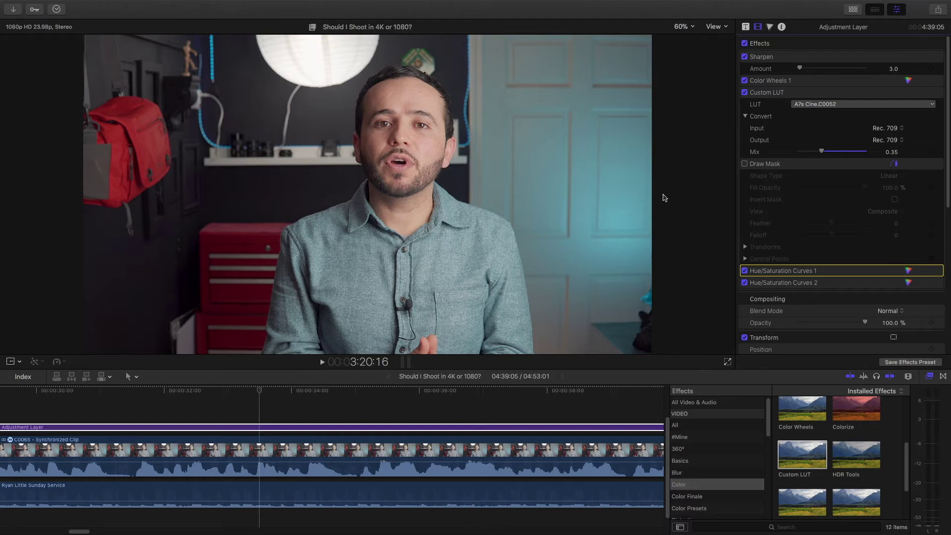
left_click(765, 168)
left_click(745, 164)
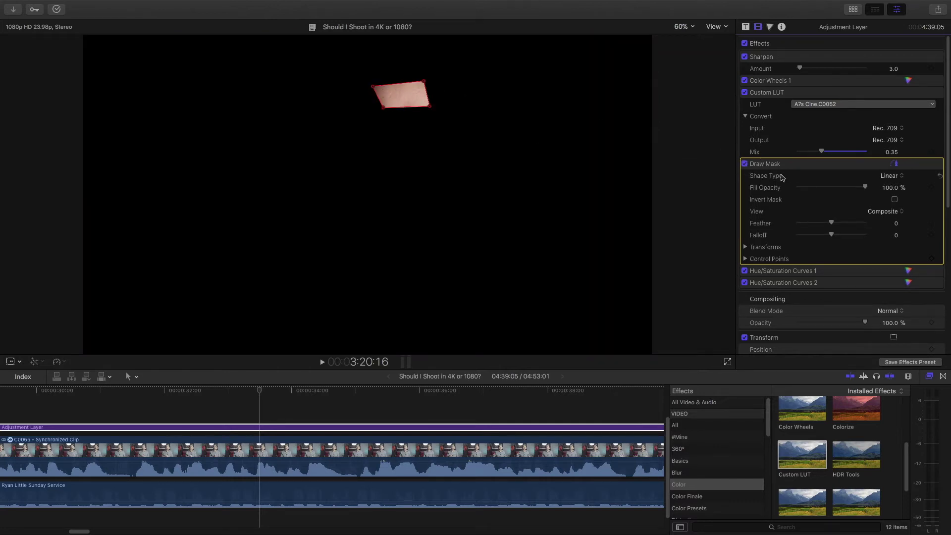
Step: Check the vectorscope while switching off Hue/Saturation Curves 1
key("super+7")
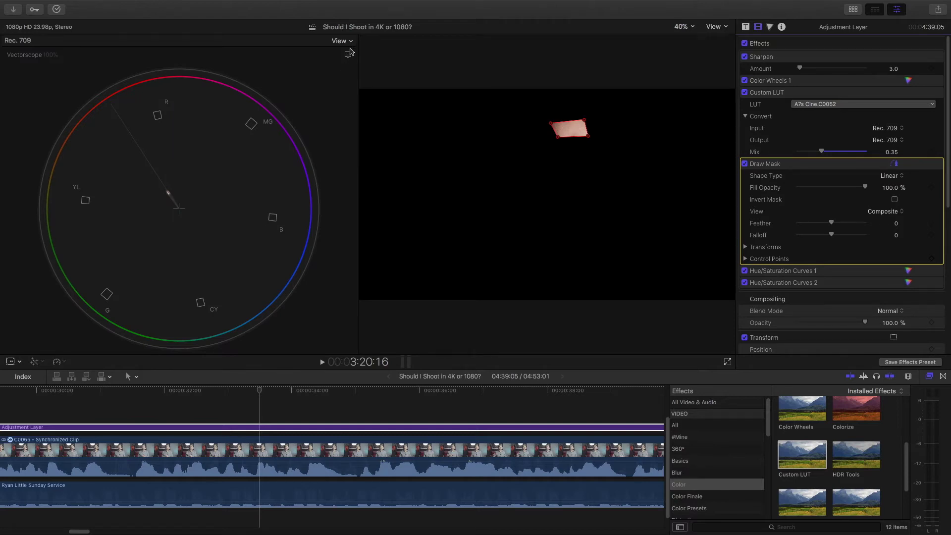
left_click(349, 53)
left_click(359, 78)
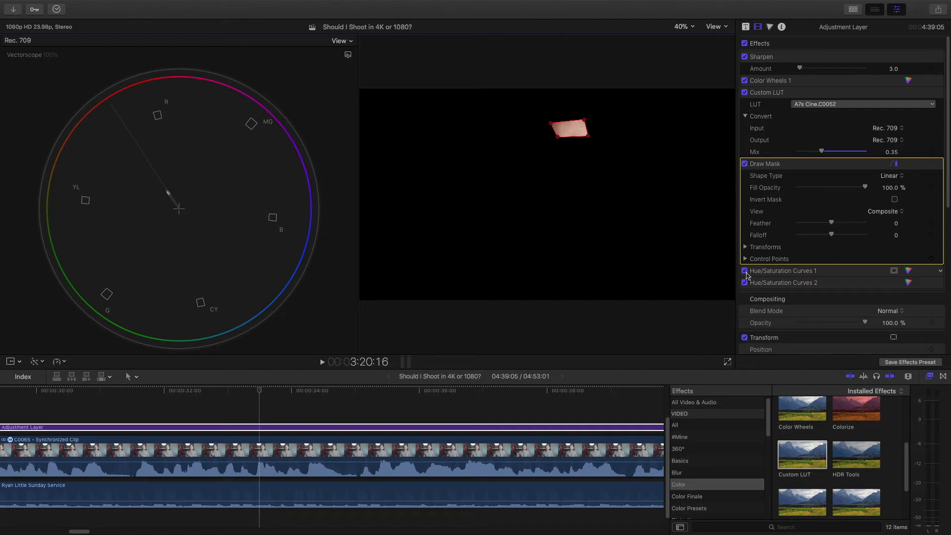
left_click(745, 271)
key("super+7")
Step: Turn off Draw Mask and compare Hue/Saturation Curves 1 and 2, leaving both disabled
left_click(745, 163)
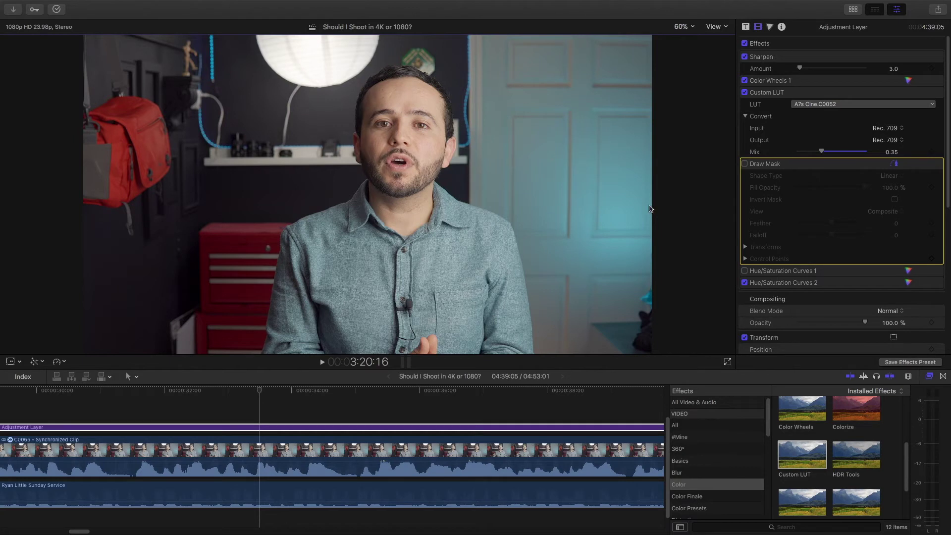
mouse_move(779, 276)
left_click(745, 271)
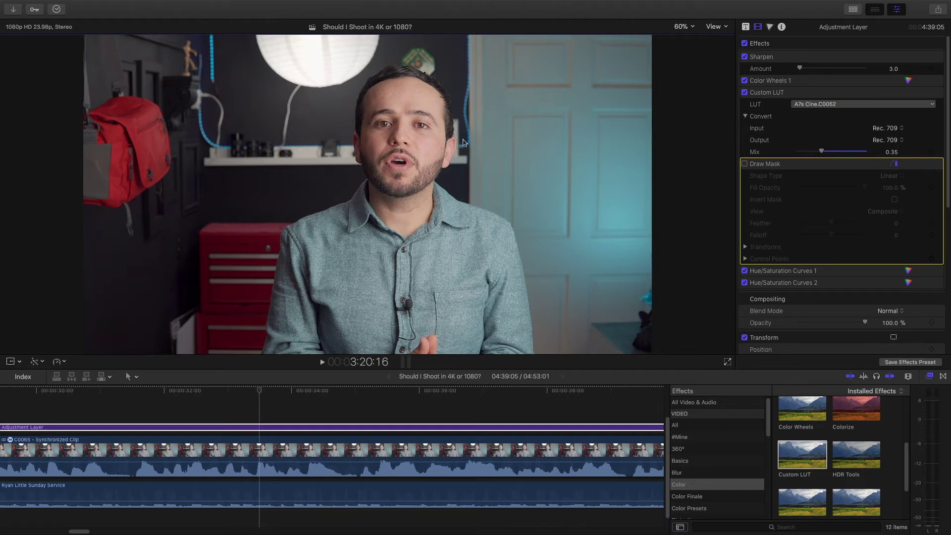
left_click(746, 271)
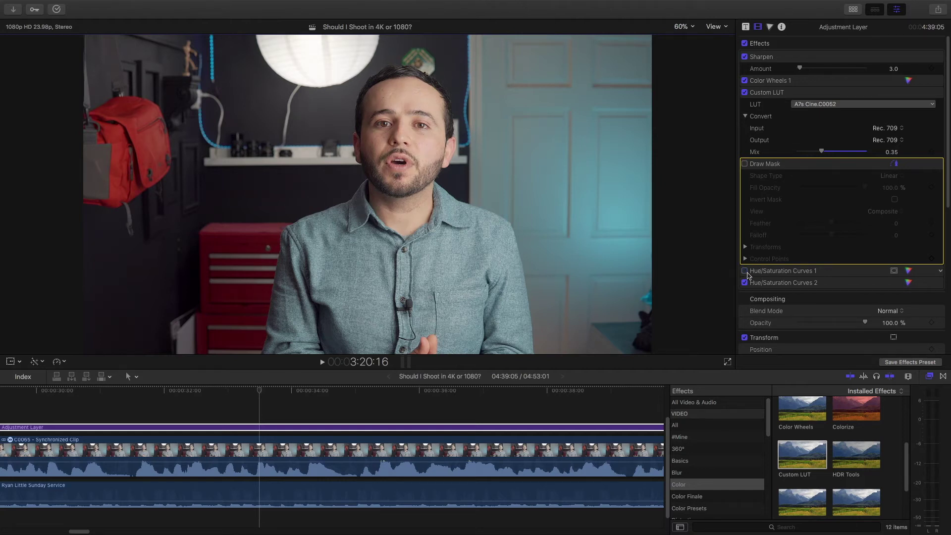
left_click(745, 271)
left_click(745, 282)
left_click(745, 271)
left_click(745, 282)
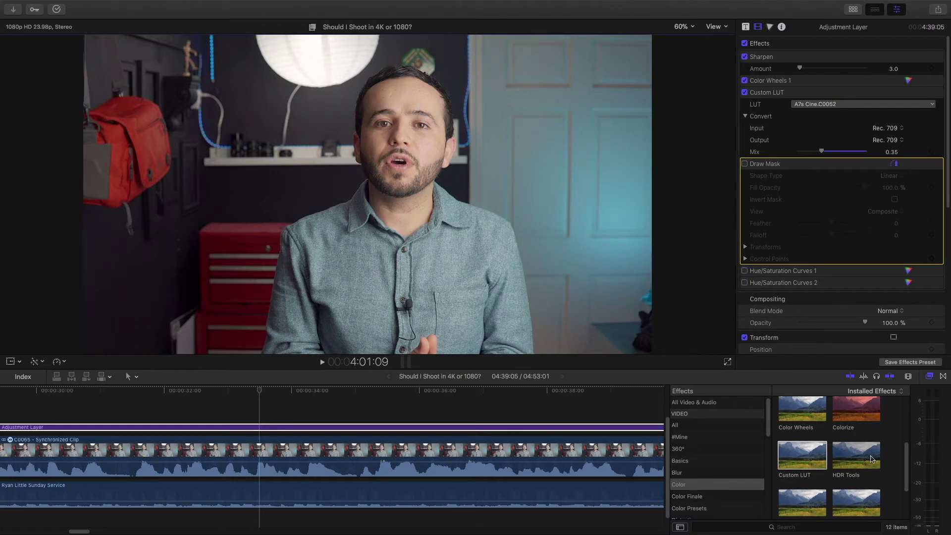
Step: Apply Hue/Saturation Curves 3 to the adjustment layer and bring up its mask options
scroll(874, 431, "down", 3)
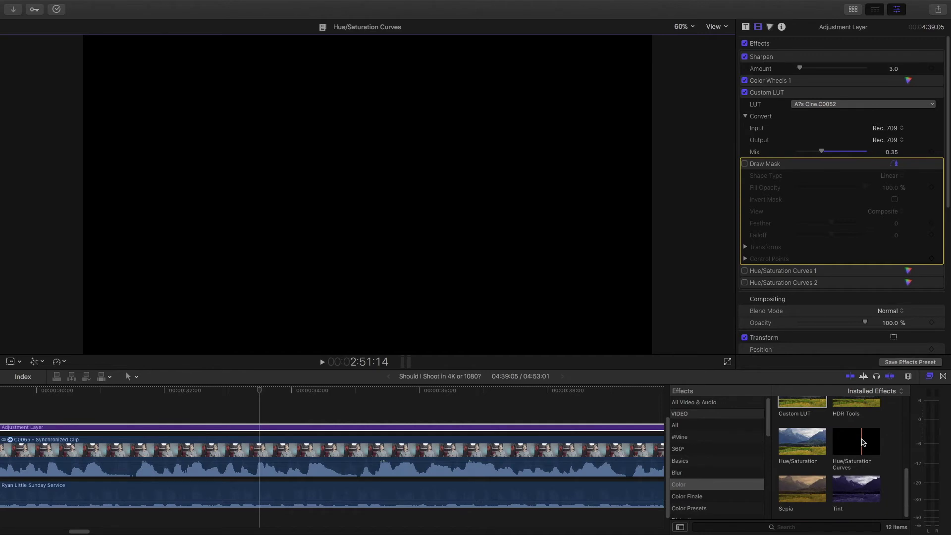
left_click_drag(862, 440, 303, 431)
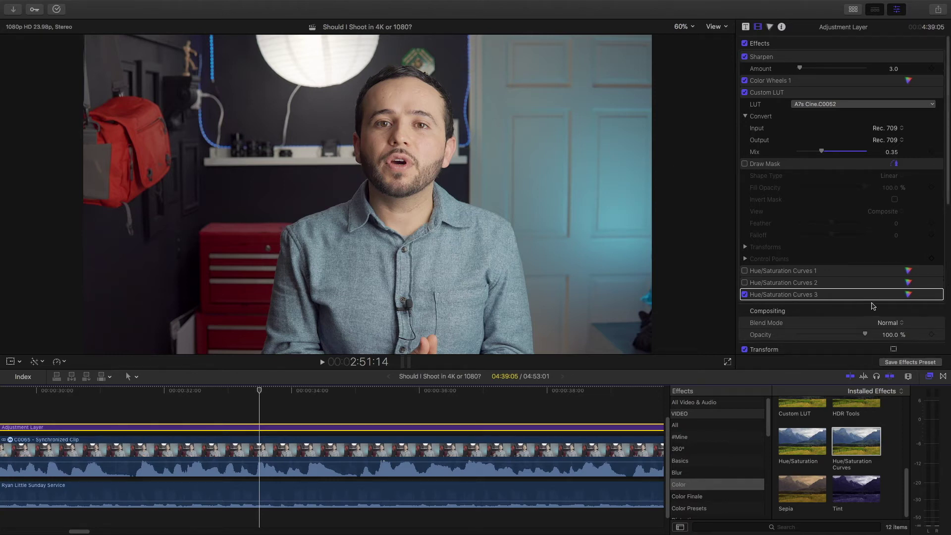
left_click(895, 295)
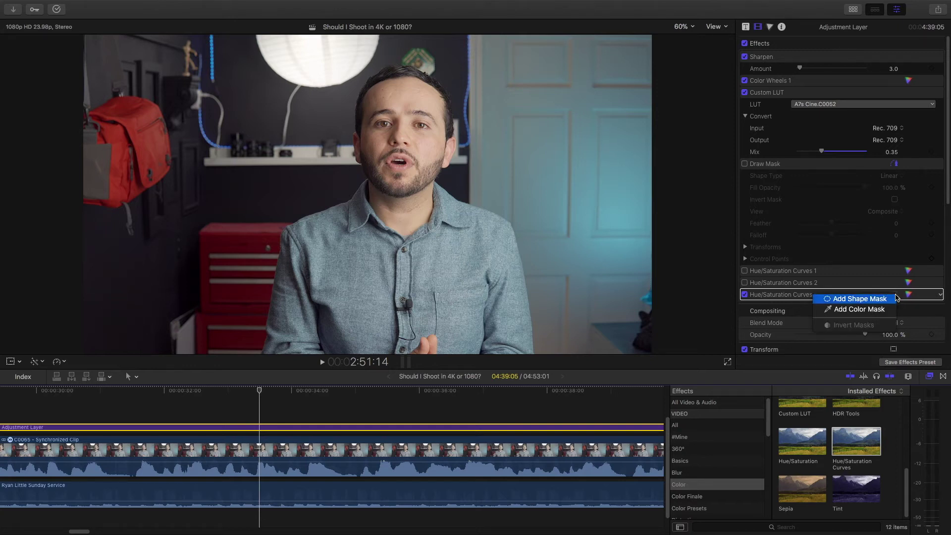
Step: Add a shape mask to Curves 3, fit it as a tall oval over the face, and show its curves
left_click(887, 298)
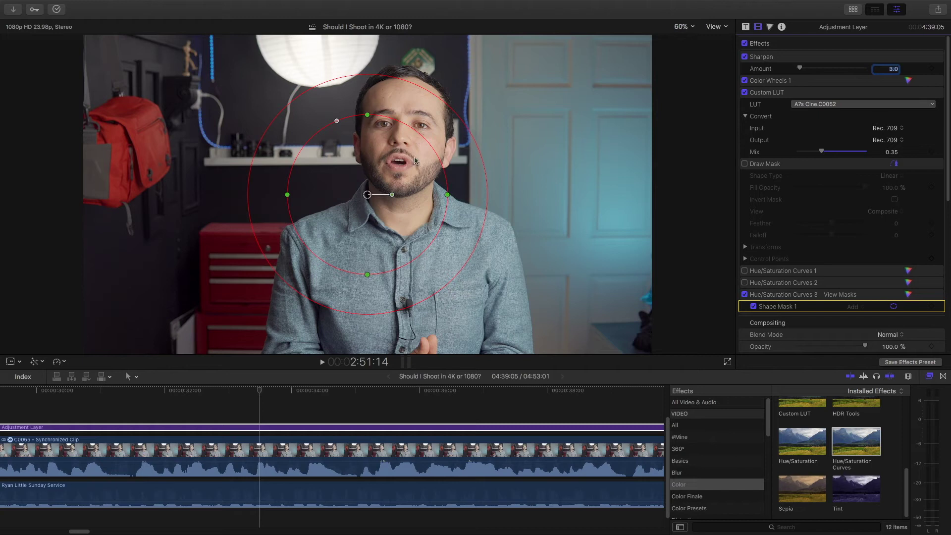
left_click_drag(448, 197, 359, 150)
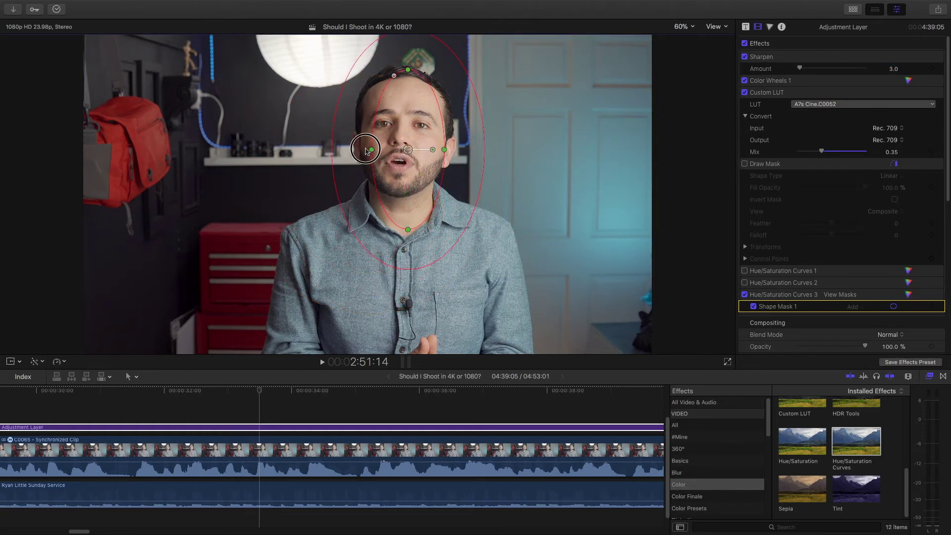
left_click_drag(497, 149, 470, 149)
left_click_drag(408, 150, 403, 149)
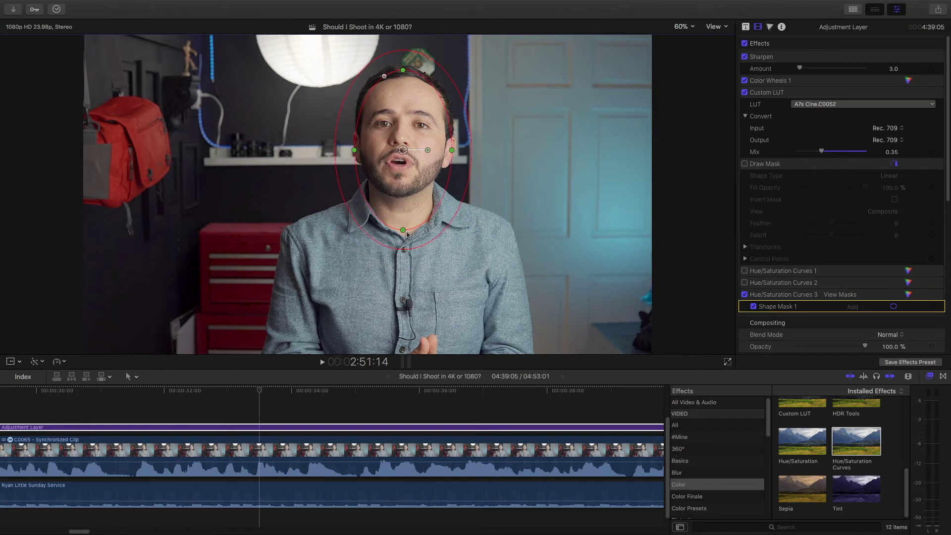
left_click(909, 295)
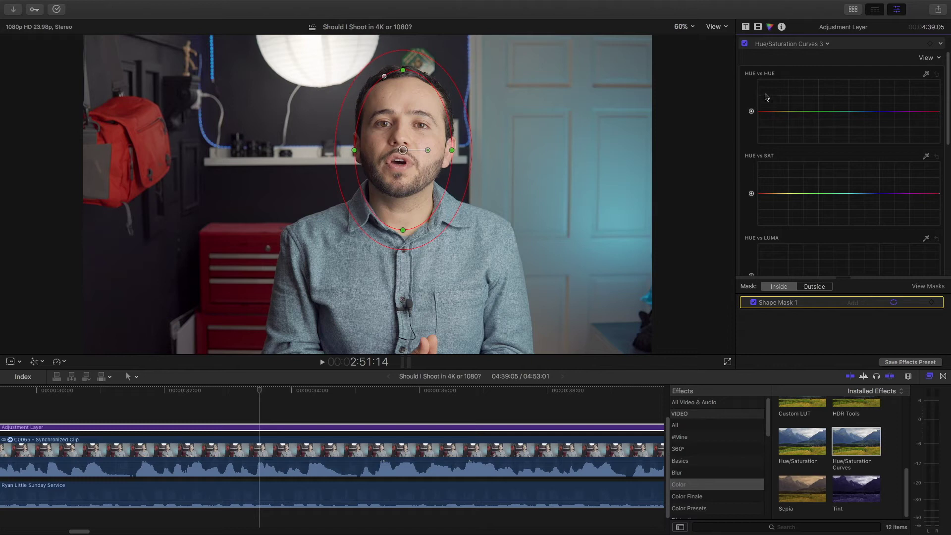
Step: Sample the forehead skin tone onto HUE vs HUE, show the vectorscope, and enable Draw Mask
left_click(926, 75)
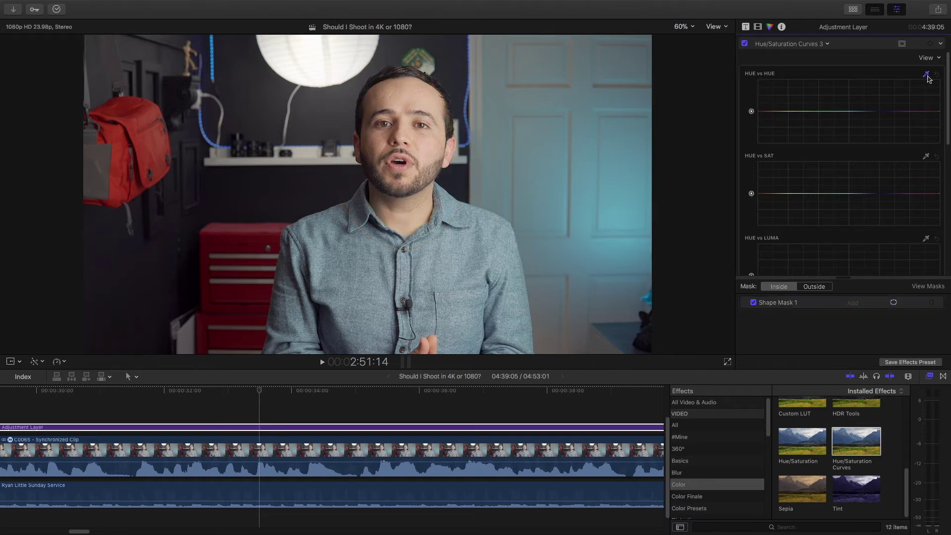
left_click(407, 94)
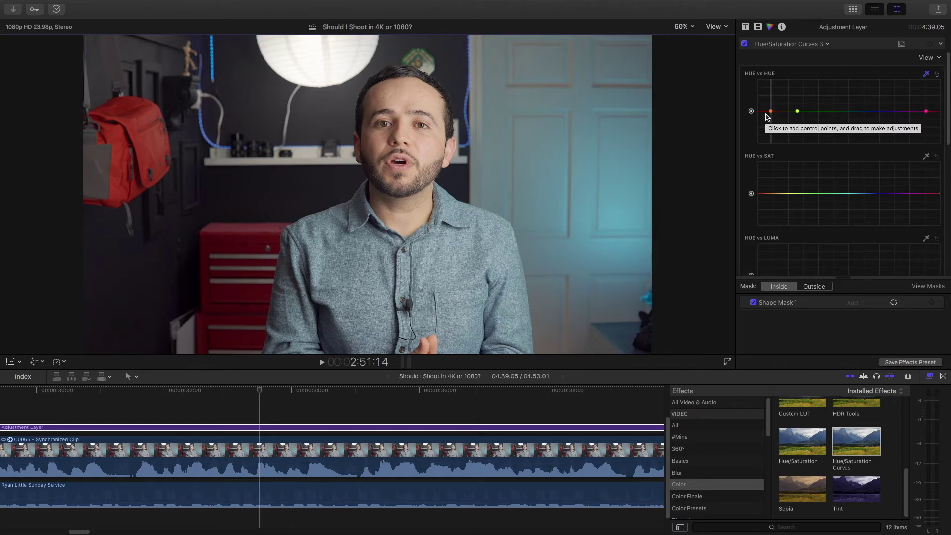
key("super+7")
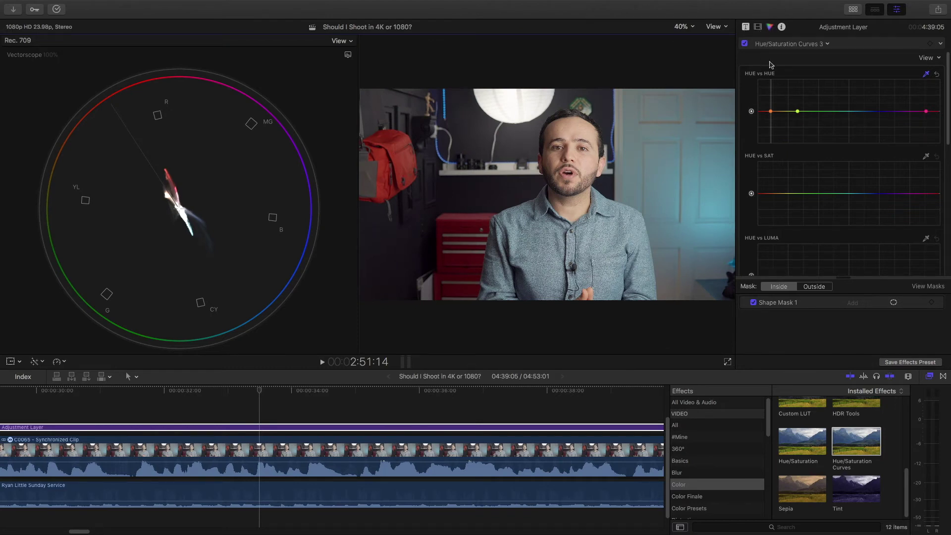
key("super+6")
left_click(744, 163)
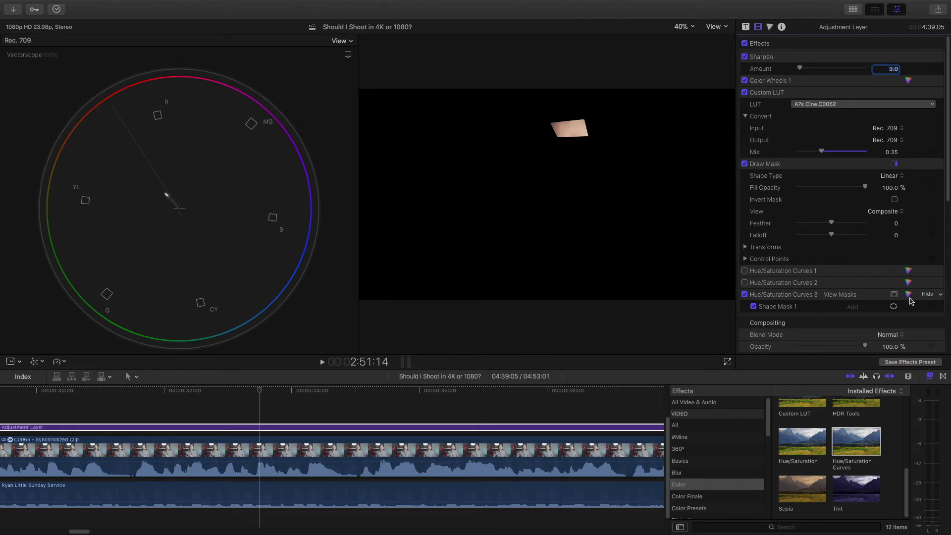
Step: Nudge the skin-tone point on the HUE vs HUE curve slightly upward to shift the skin hue
left_click(909, 294)
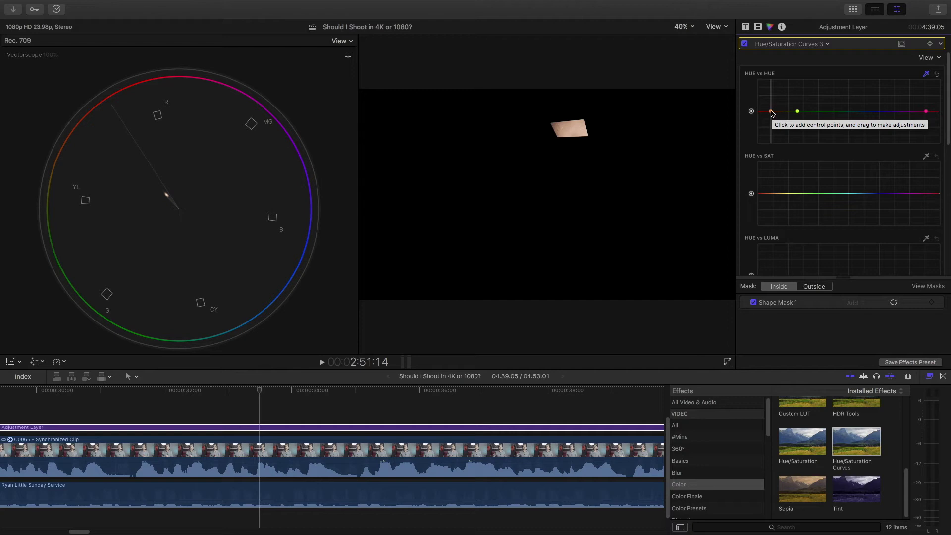
left_click(771, 112)
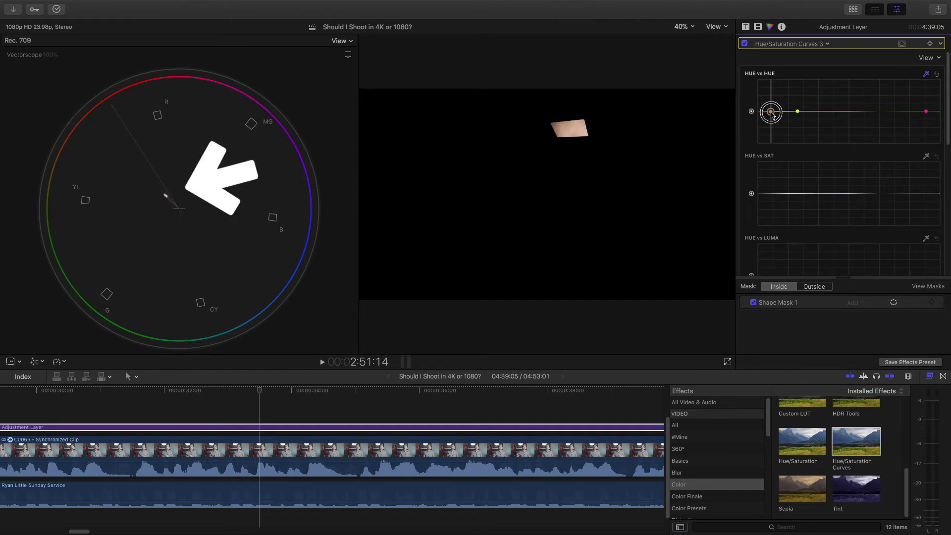
left_click_drag(771, 113, 771, 111)
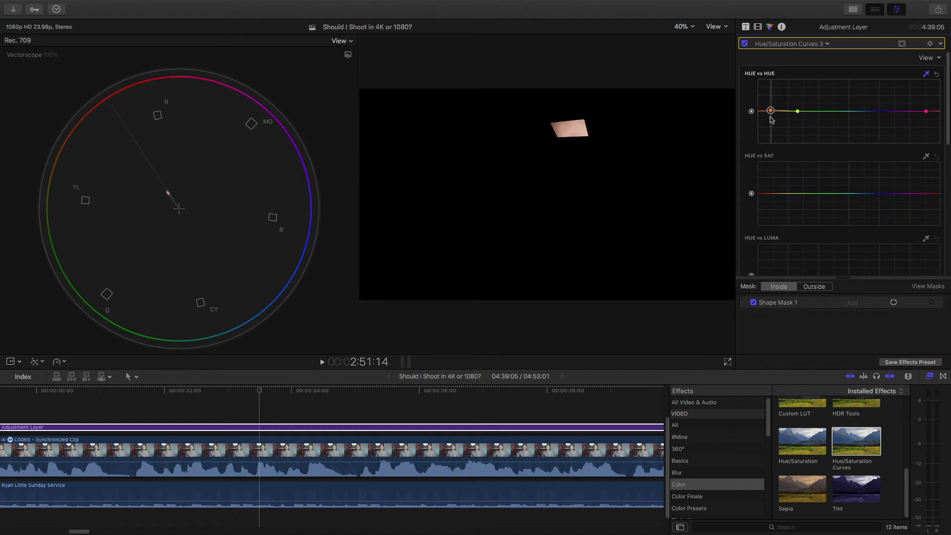
left_click(773, 114)
Step: Close the vectorscope, turn off Draw Mask, and toggle Hue/Saturation Curves 3 to compare
key("super+7")
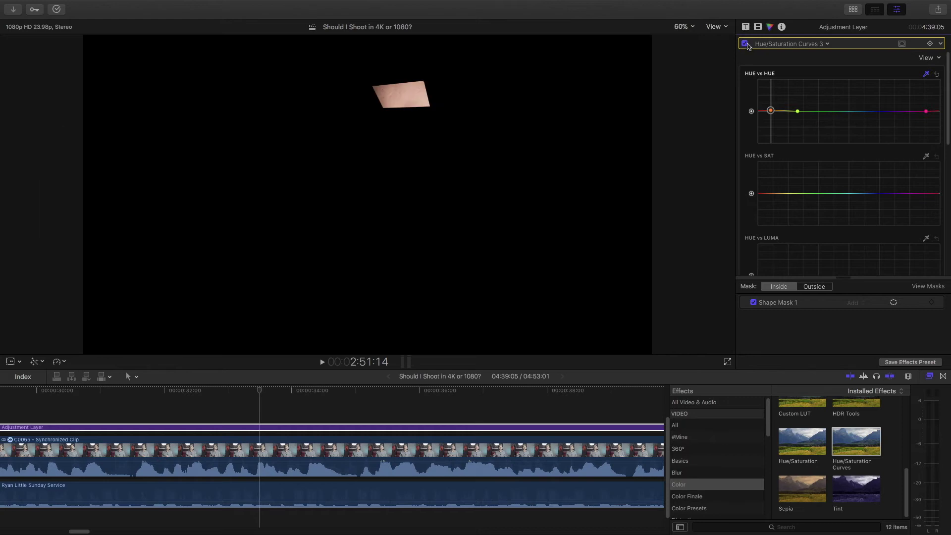
key("super+6")
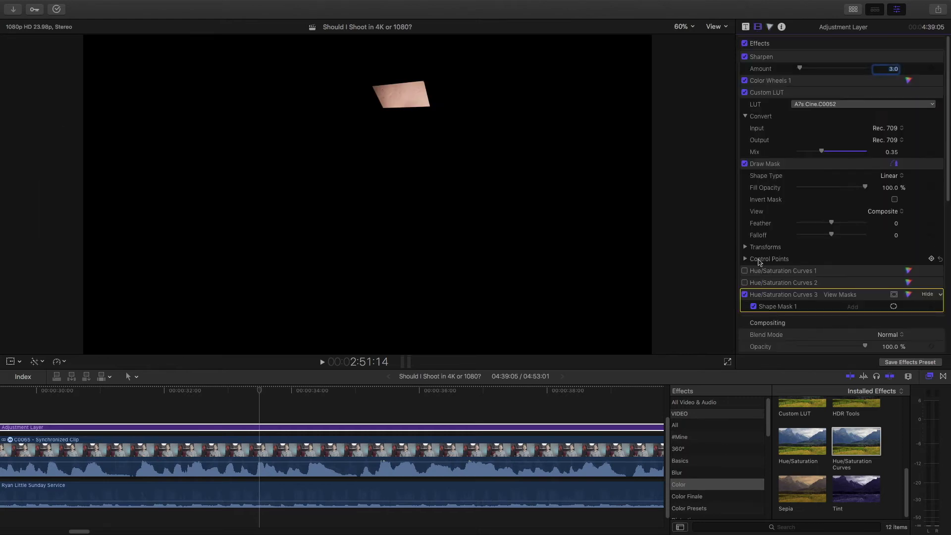
left_click(745, 164)
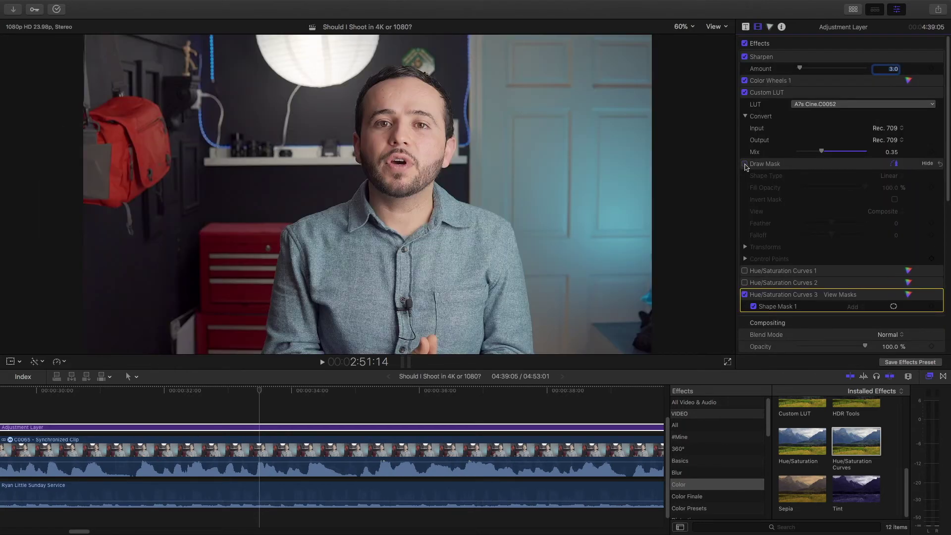
left_click(744, 295)
left_click(745, 296)
left_click(744, 295)
Step: Sample the forehead skin tone onto the HUE vs LUMA curve of Curves 3
mouse_move(903, 301)
left_click(909, 296)
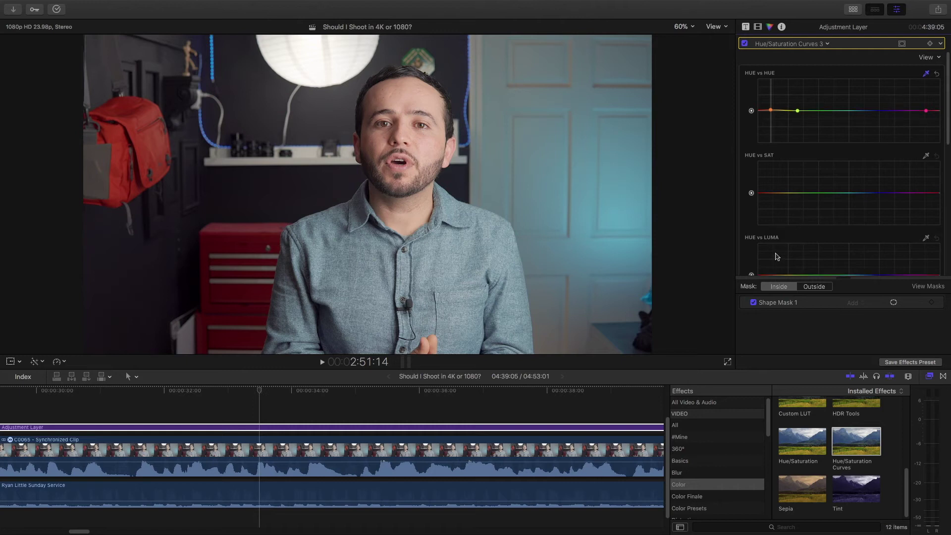
scroll(778, 257, "down", 2)
left_click(927, 204)
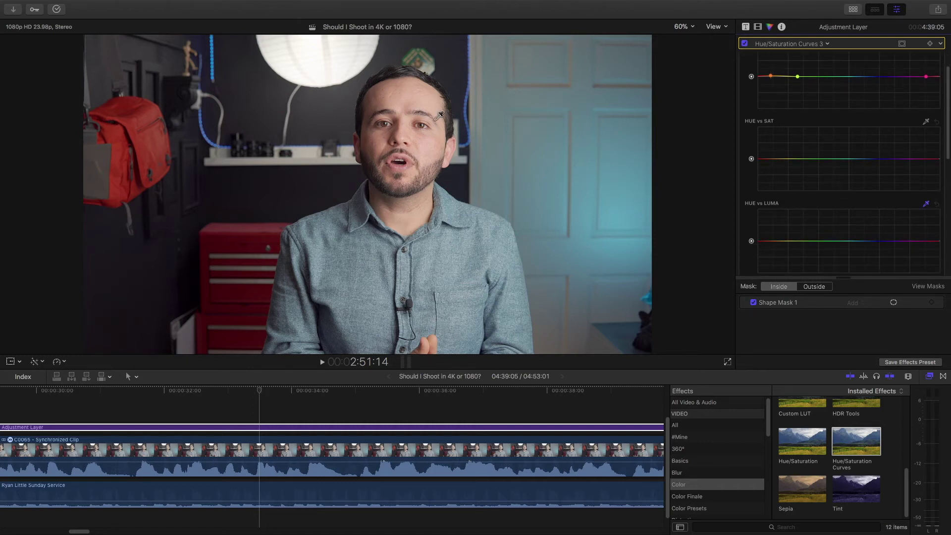
left_click(417, 94)
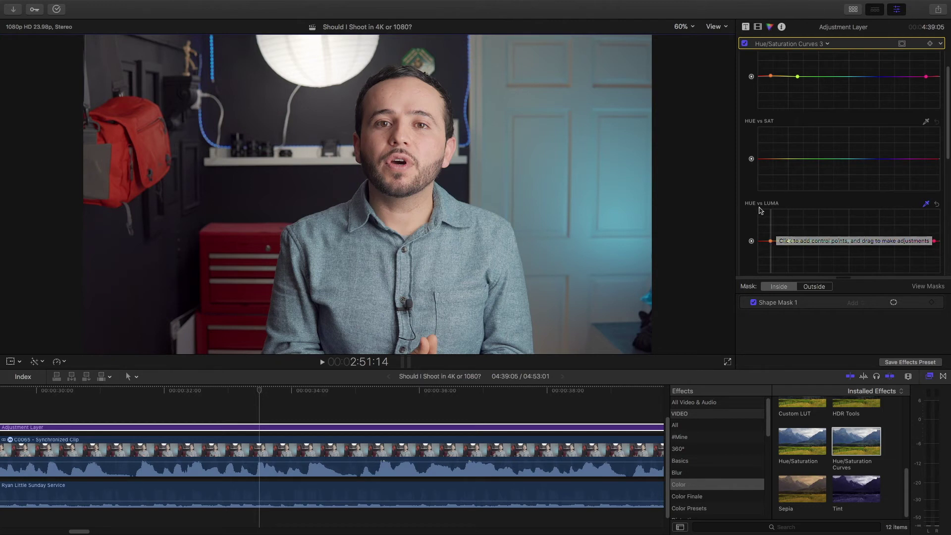
Step: Add a HUE vs LUMA point and drag the orange skin point down to darken the face
left_click(788, 241)
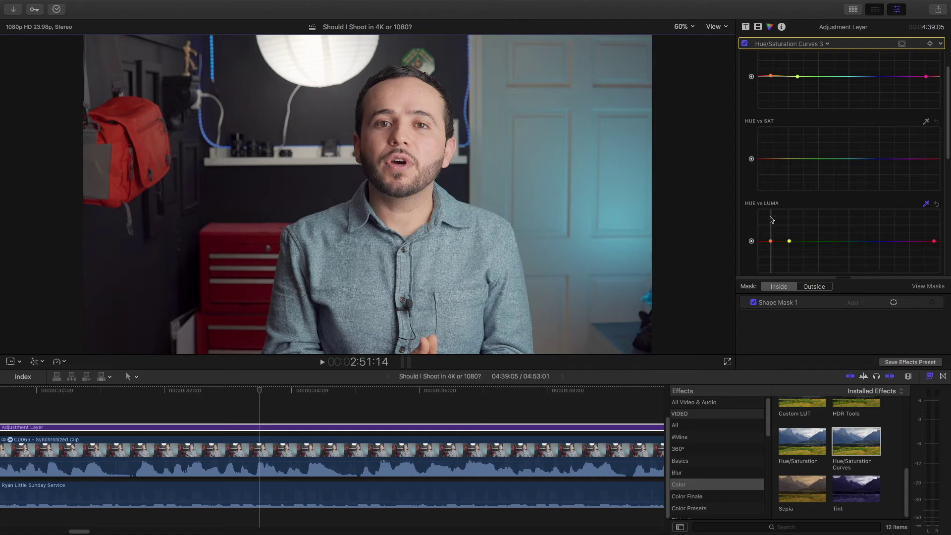
left_click(771, 241)
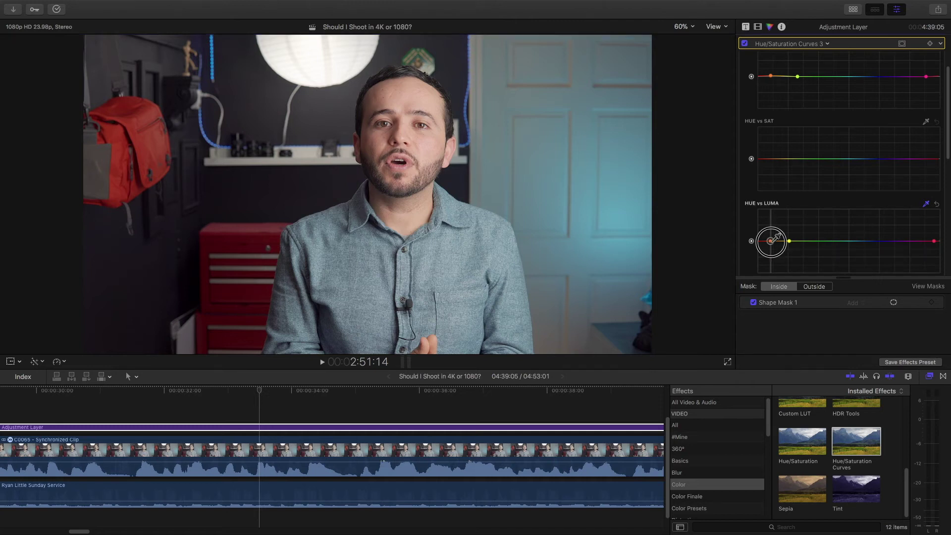
left_click_drag(776, 239, 775, 241)
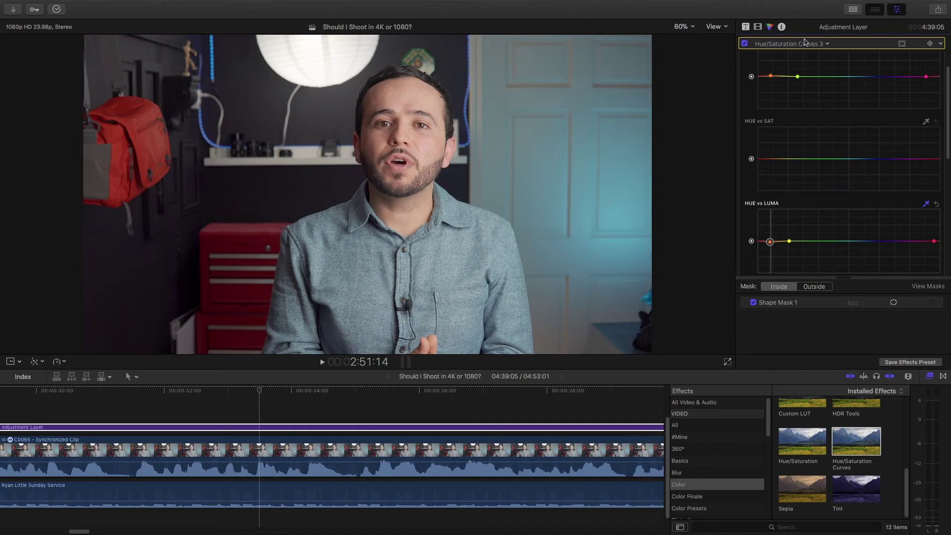
scroll(903, 55, "up", 2)
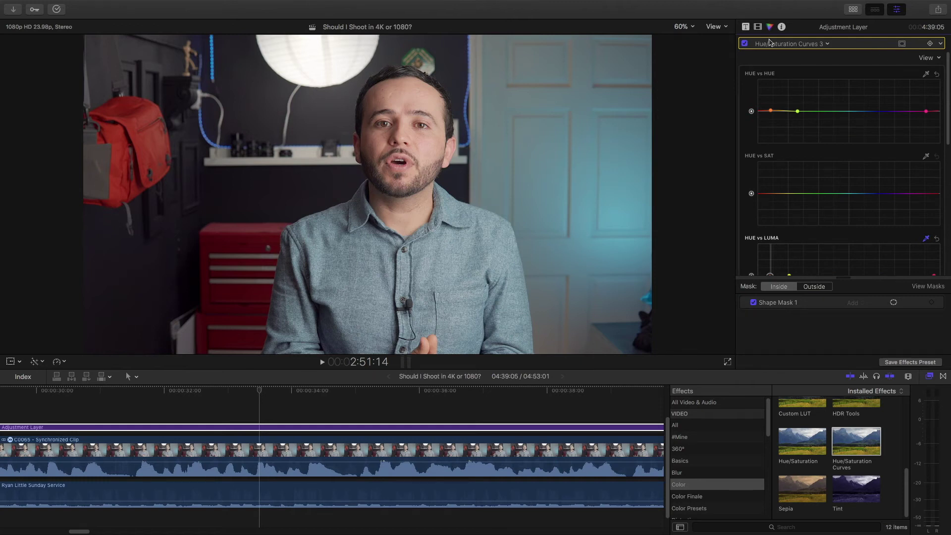
Step: Toggle Shape Mask 1 on Hue/Saturation Curves 3 off and back on to compare the face correction
left_click(758, 27)
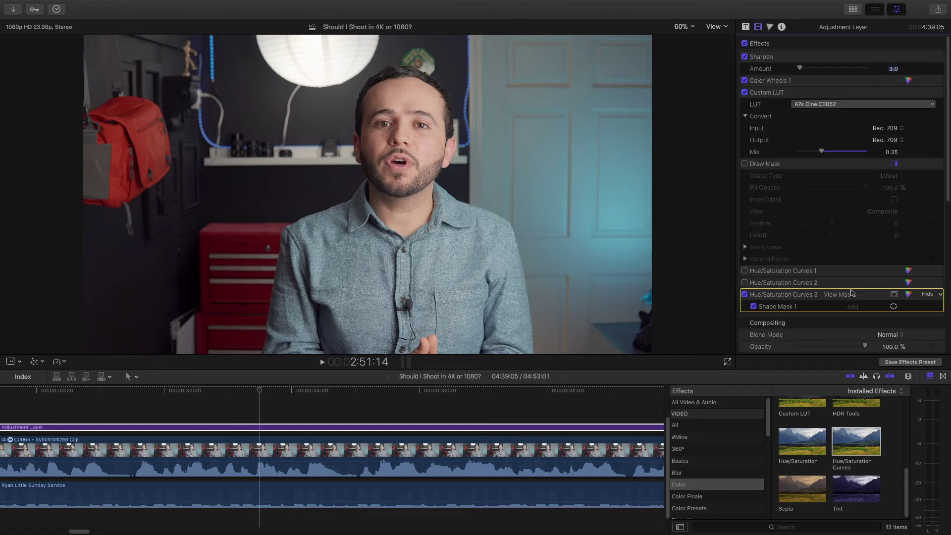
left_click(894, 307)
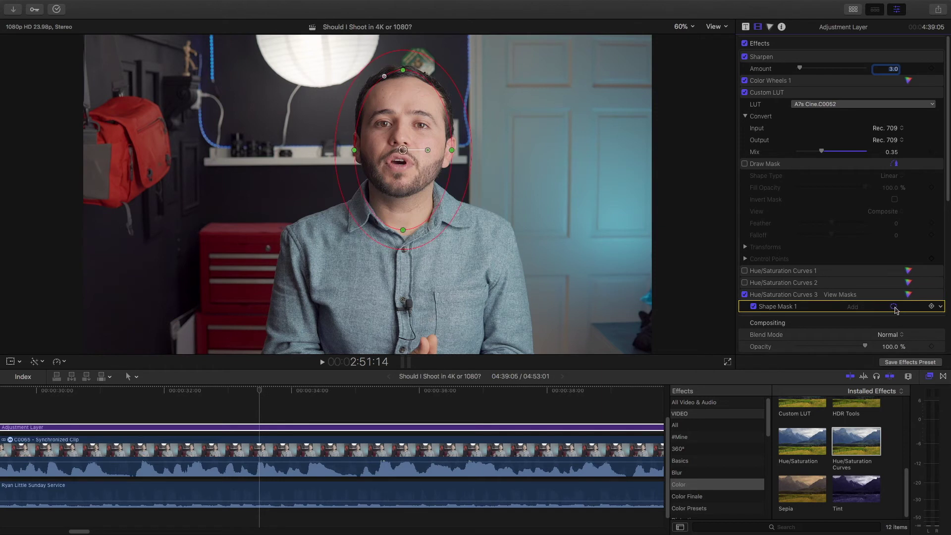
left_click(755, 306)
left_click(163, 338)
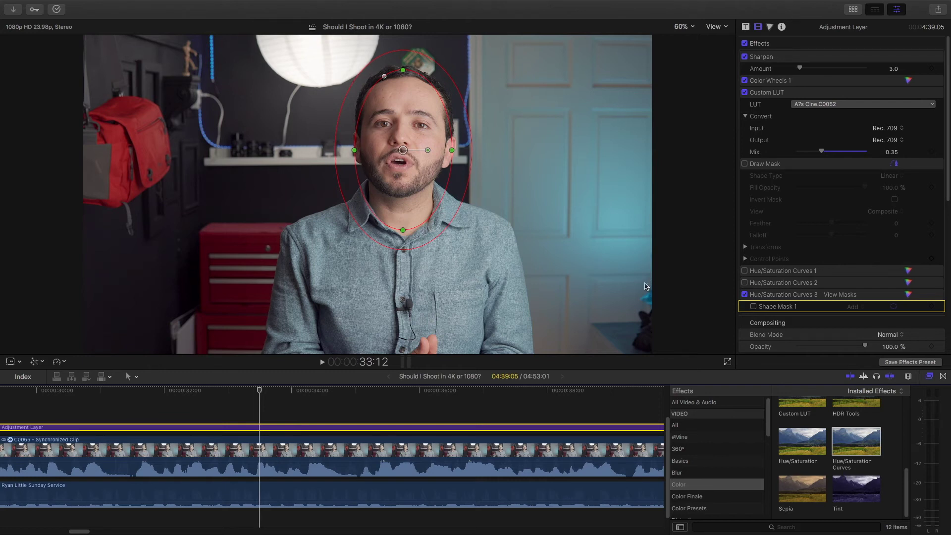
left_click(754, 306)
scroll(886, 466, "up", 1)
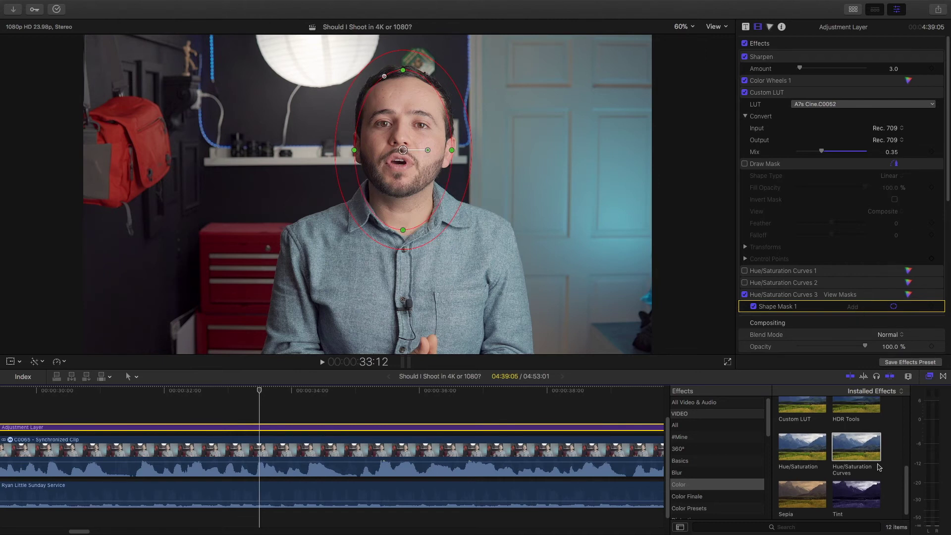
Step: Apply Hue/Saturation Curves 4 to the adjustment layer and add a shape mask
left_click_drag(871, 461, 322, 434)
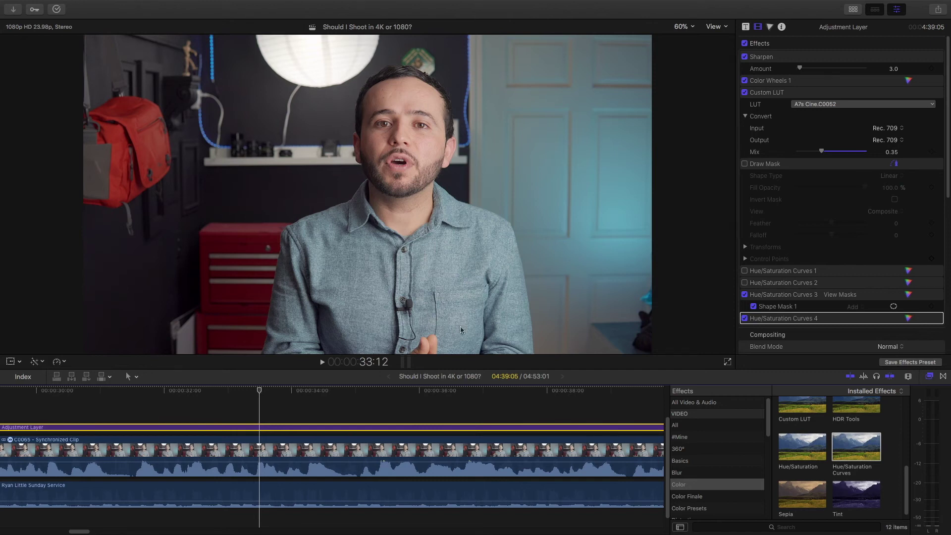
left_click(895, 318)
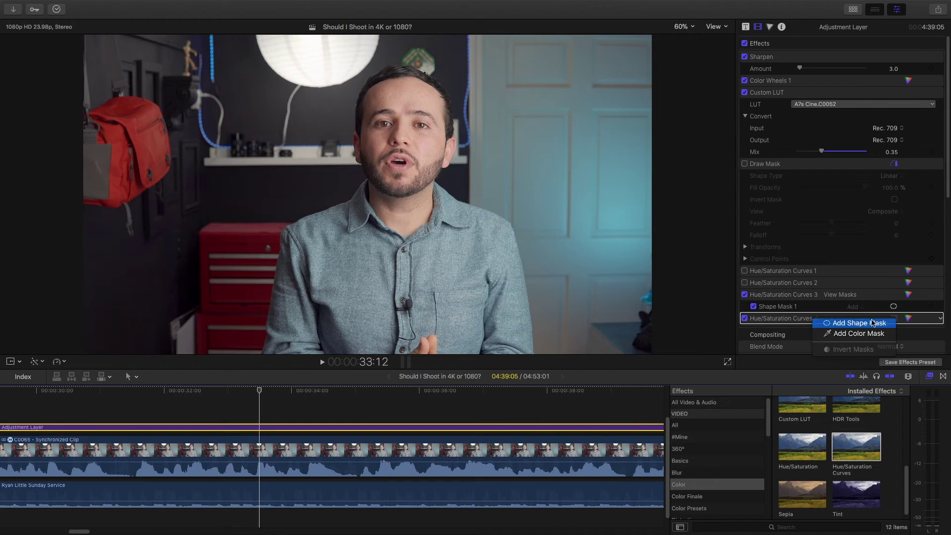
left_click(857, 321)
Step: Move, shrink, feather and rotate the mask around the red bag, then show the curves
left_click_drag(306, 185, 47, 141)
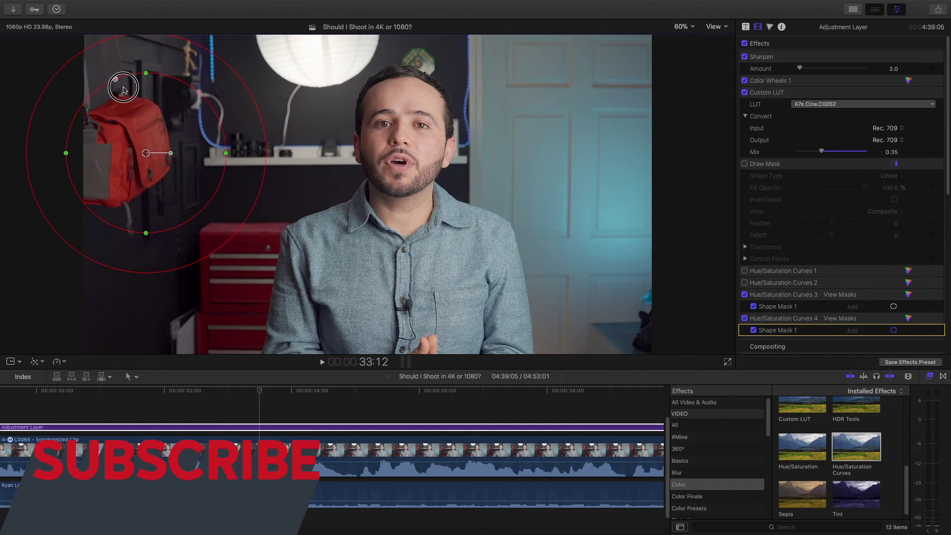
left_click_drag(226, 153, 202, 168)
left_click_drag(127, 125, 107, 134)
left_click_drag(148, 166, 143, 137)
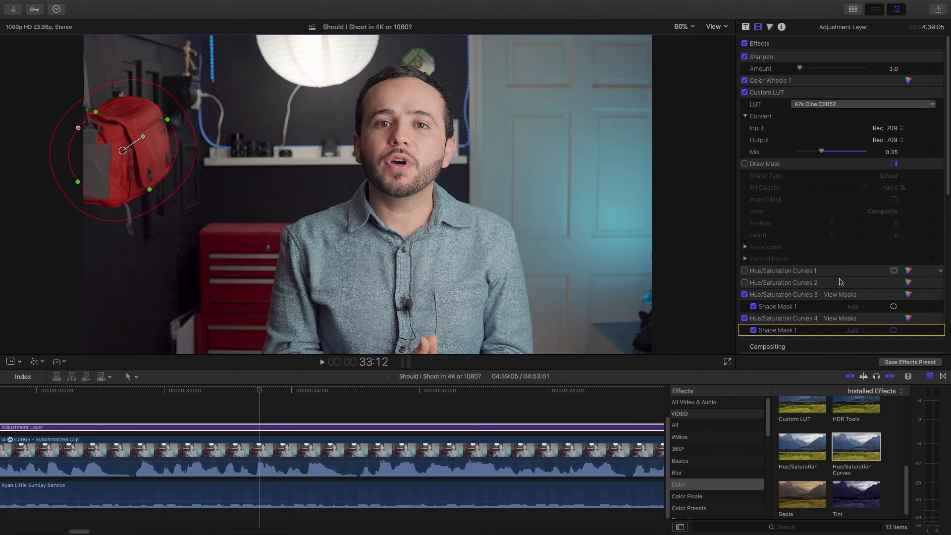
left_click(910, 319)
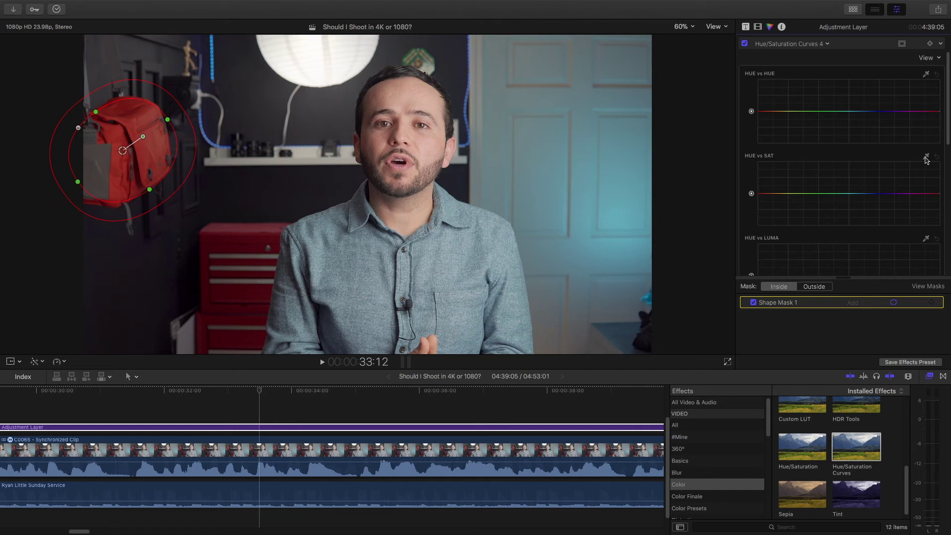
Step: Sample the red bag on HUE vs SAT, pull its red point down, and toggle the effect to compare
left_click(926, 156)
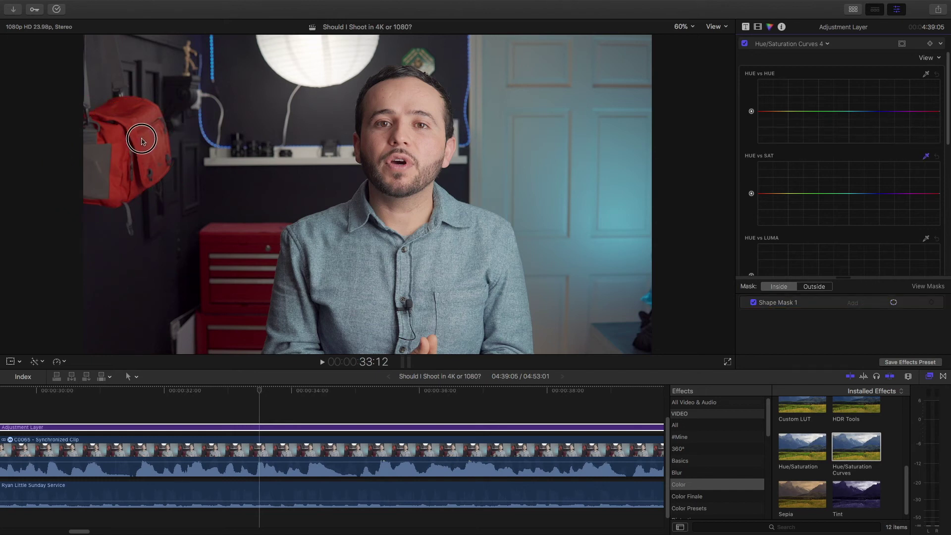
left_click(148, 144)
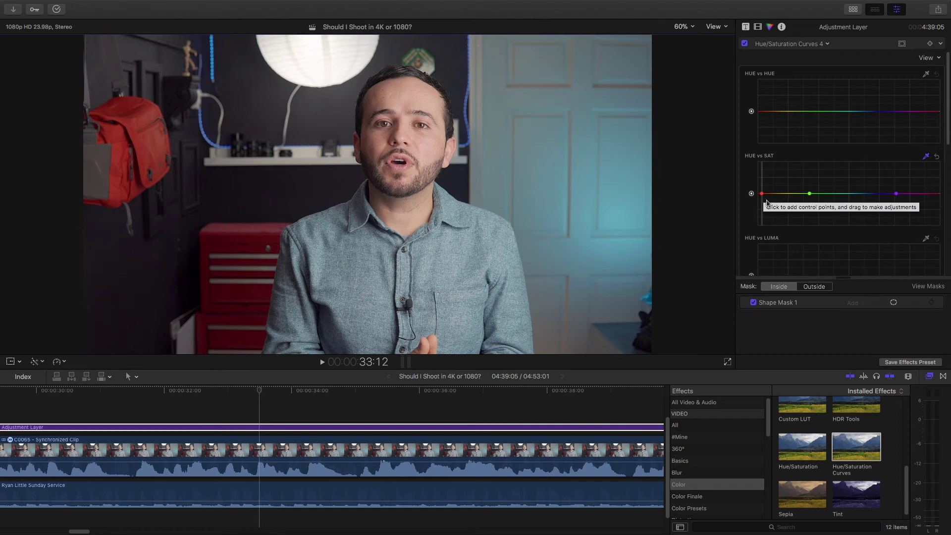
left_click(763, 198)
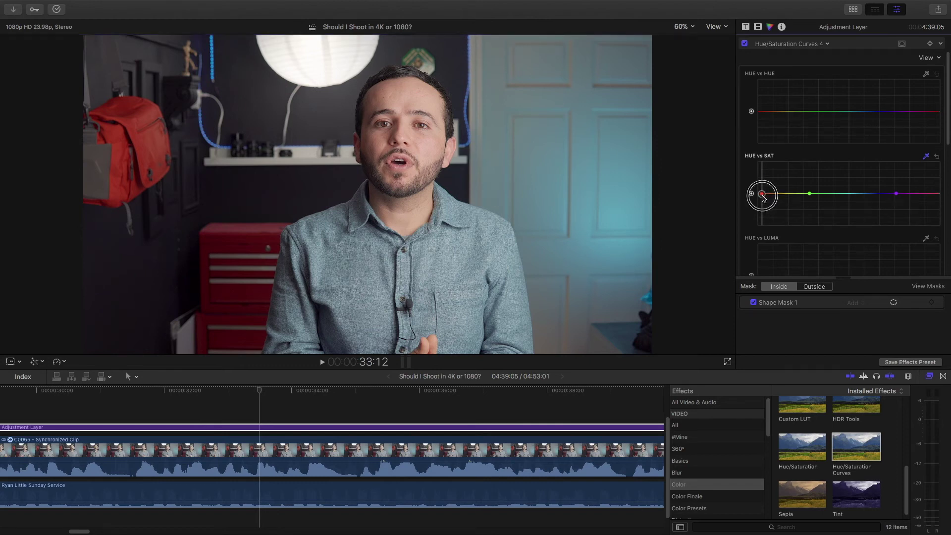
left_click_drag(764, 199, 763, 202)
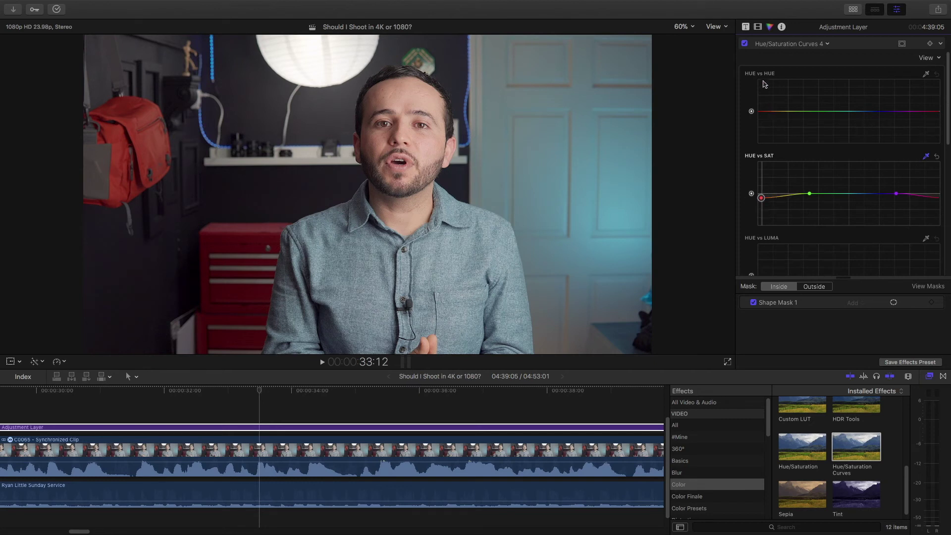
left_click(745, 43)
left_click(745, 44)
Step: Sample a dark shadow on LUMA vs SAT, pull the shadow point down, and delete the extra point
scroll(858, 163, "down", 6)
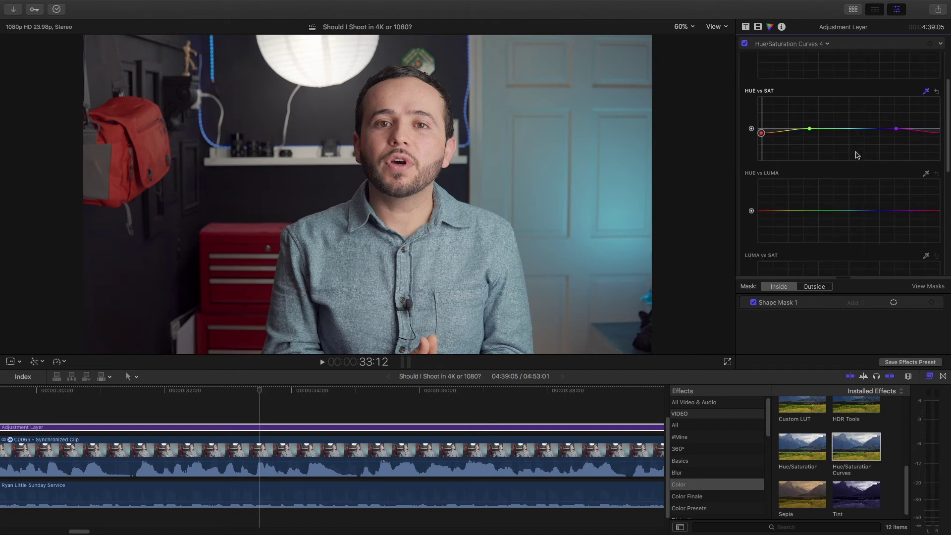
scroll(861, 171, "down", 3)
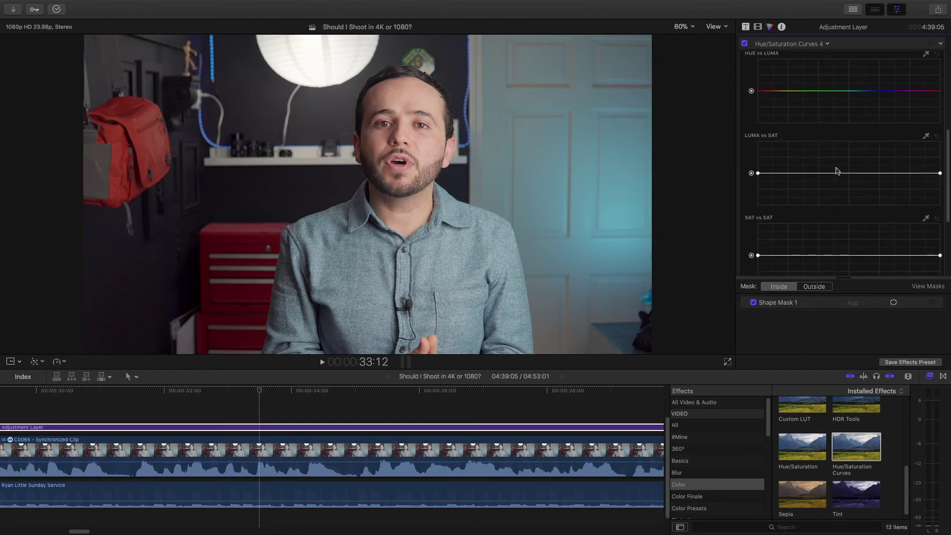
scroll(837, 171, "up", 5)
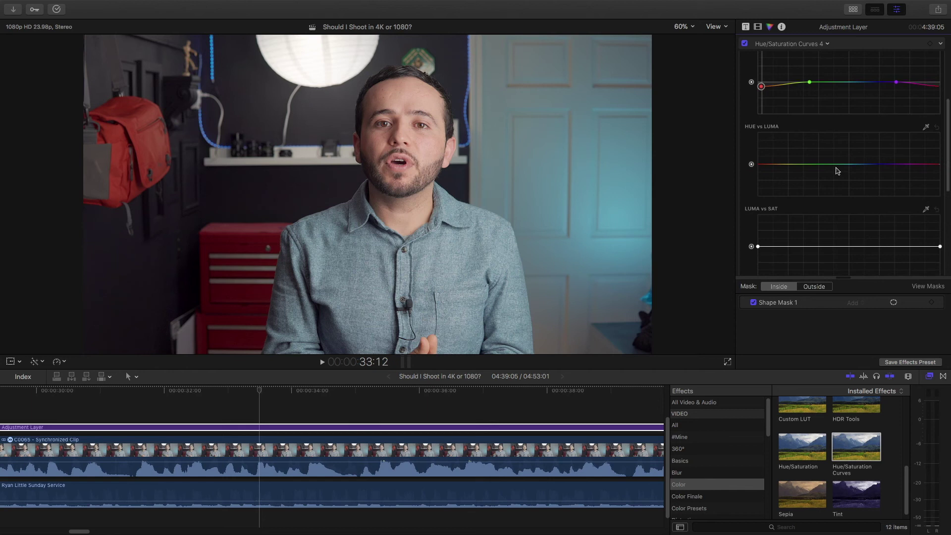
scroll(837, 171, "down", 5)
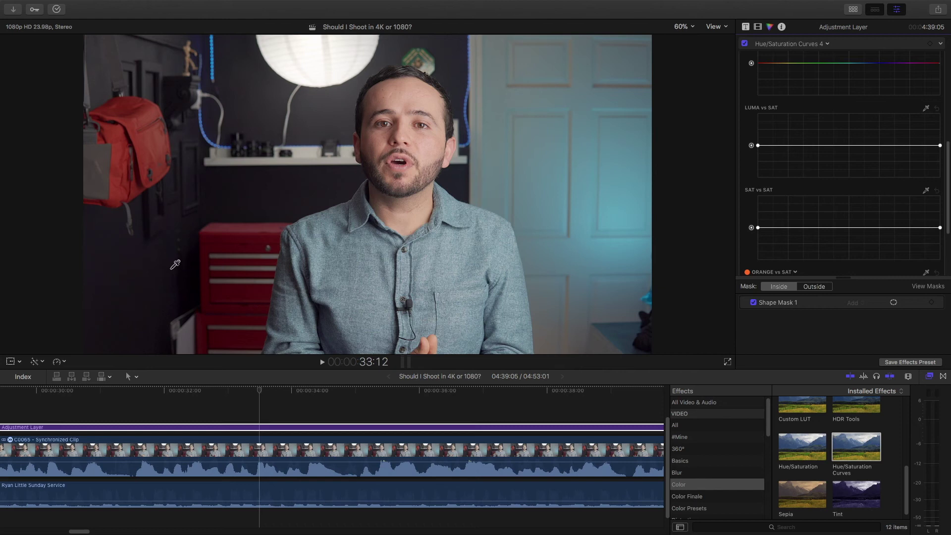
left_click(927, 108)
left_click(126, 270)
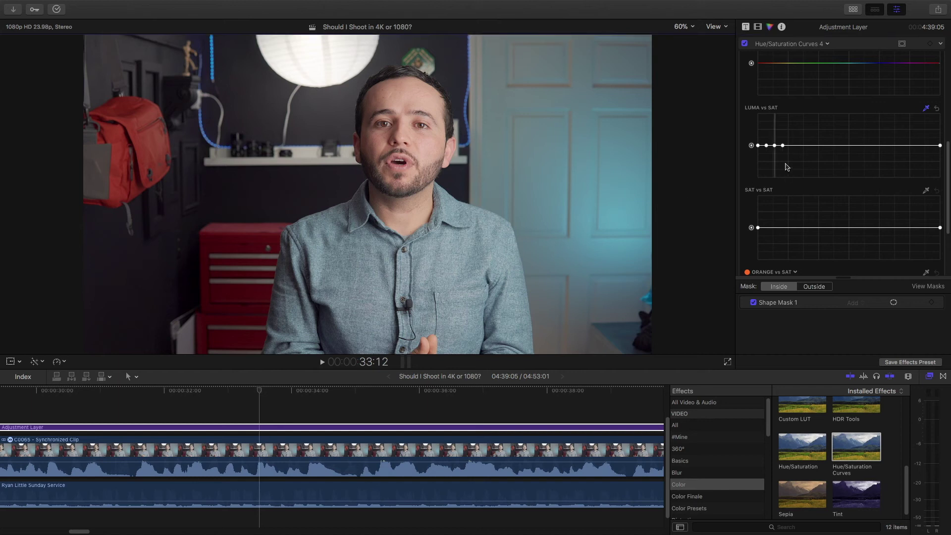
left_click_drag(758, 145, 758, 159)
left_click(766, 145)
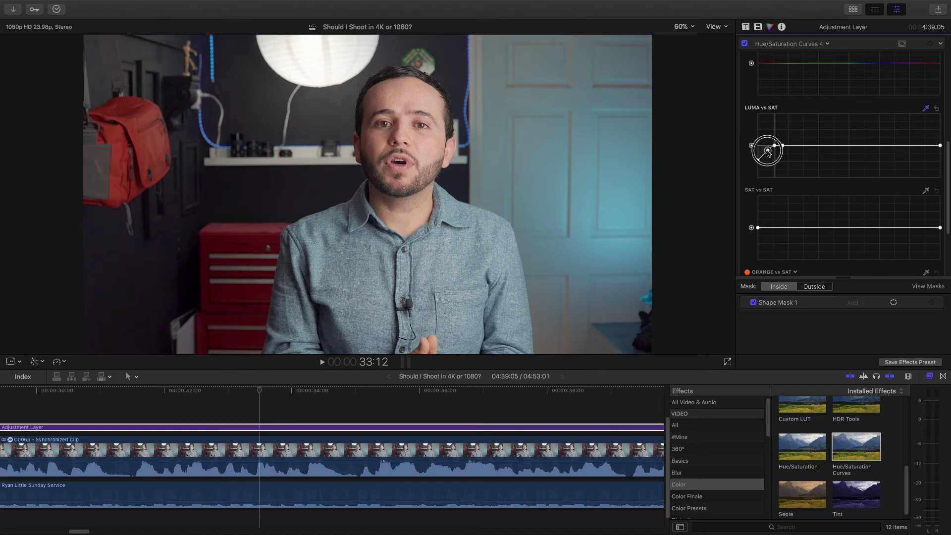
key("Delete")
left_click_drag(758, 161, 758, 164)
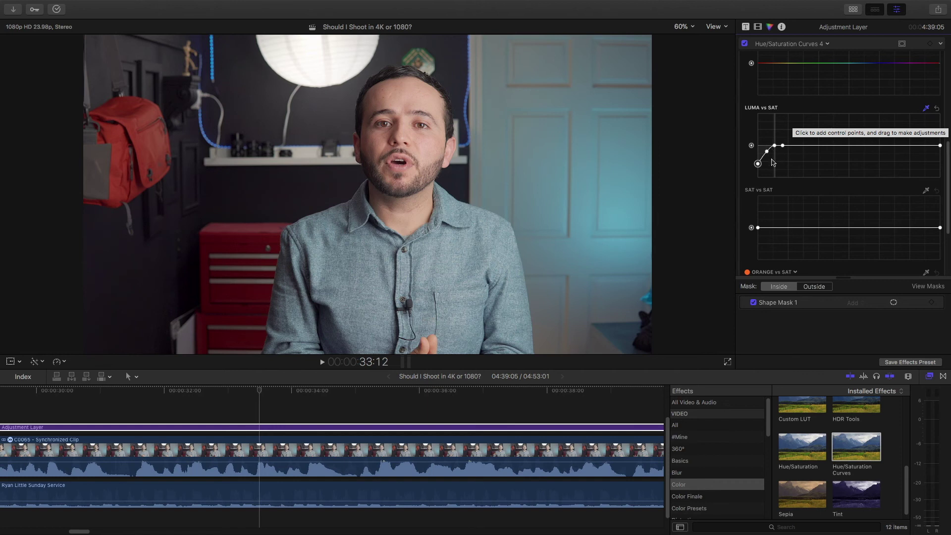
Step: Pull the bright end of the LUMA vs SAT curve down to desaturate highlights
left_click(919, 146)
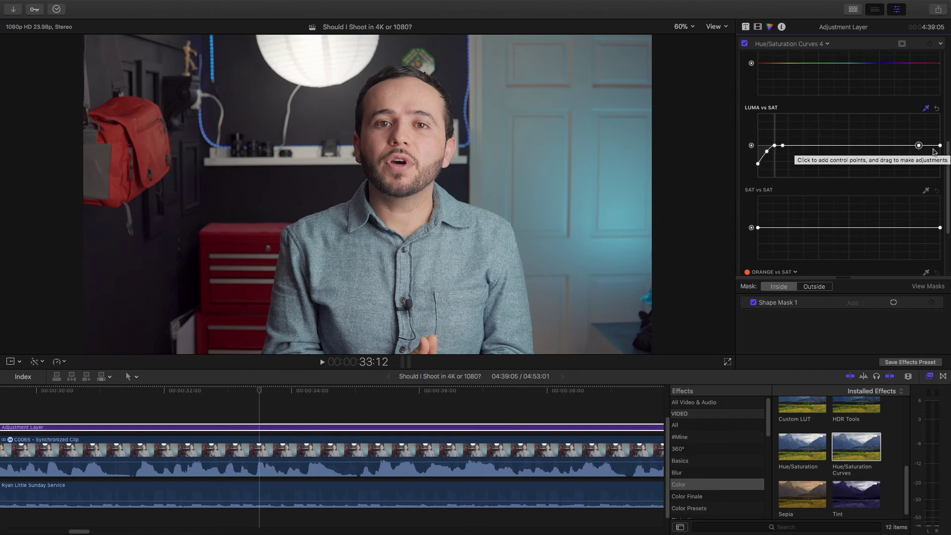
left_click_drag(940, 146, 939, 165)
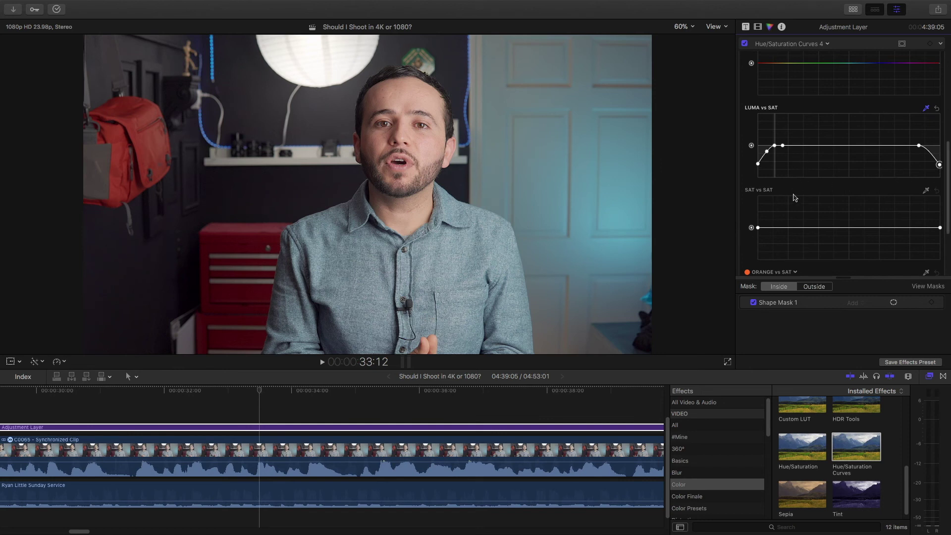
scroll(796, 197, "down", 3)
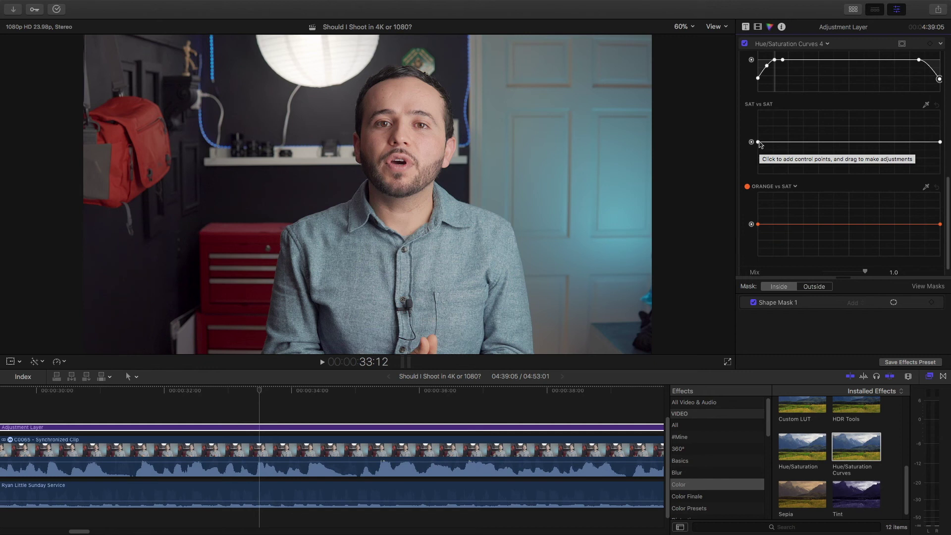
Step: Raise the SAT vs SAT low-saturation endpoint and lower the high-saturation endpoint
left_click(758, 142)
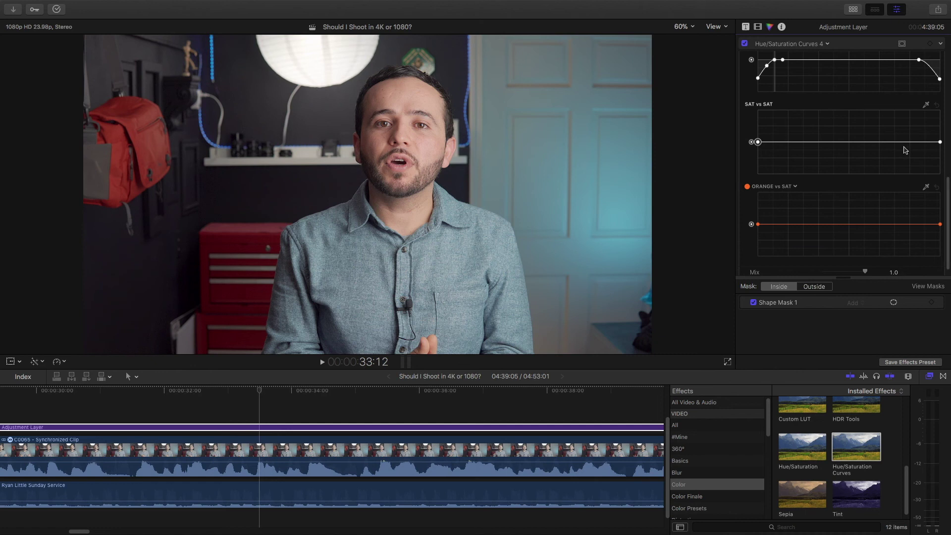
left_click(940, 143)
left_click_drag(758, 142, 759, 134)
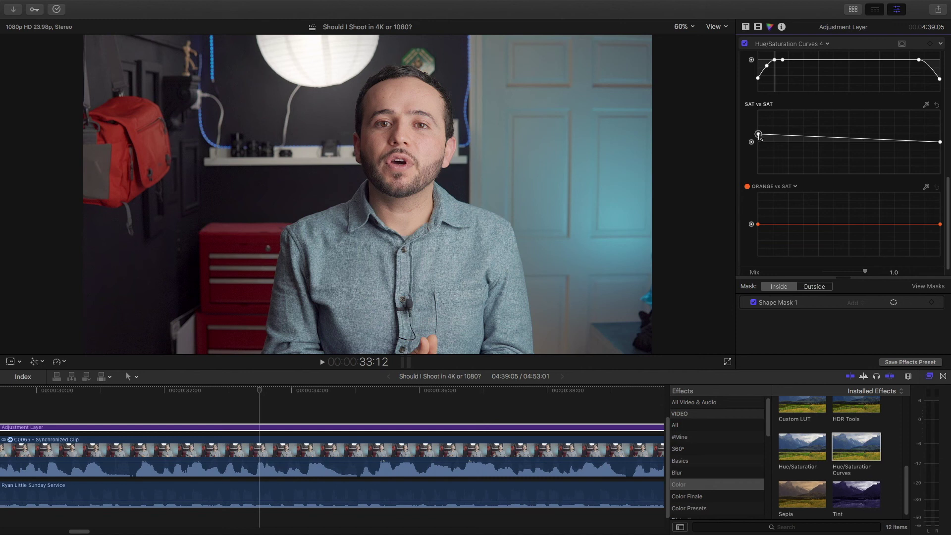
left_click(940, 144)
left_click_drag(940, 143, 941, 152)
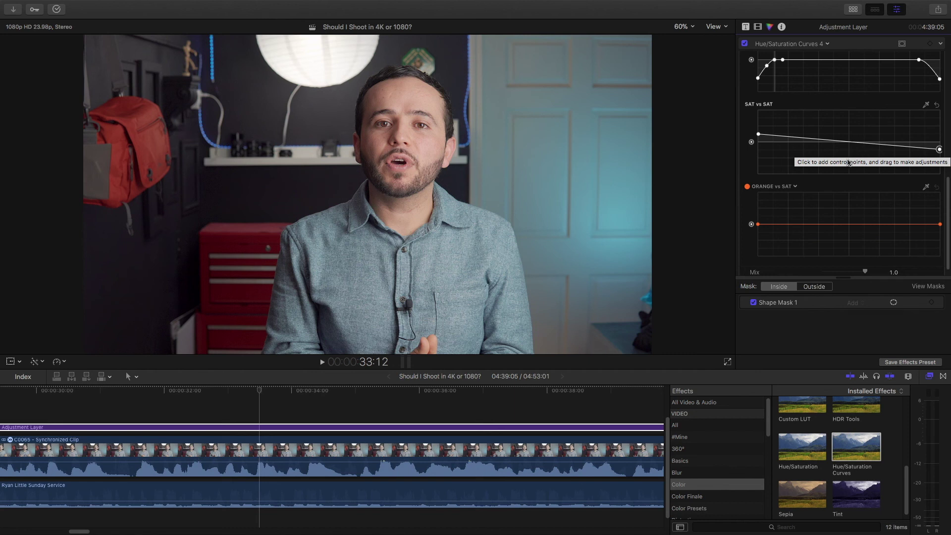
scroll(805, 218, "down", 1)
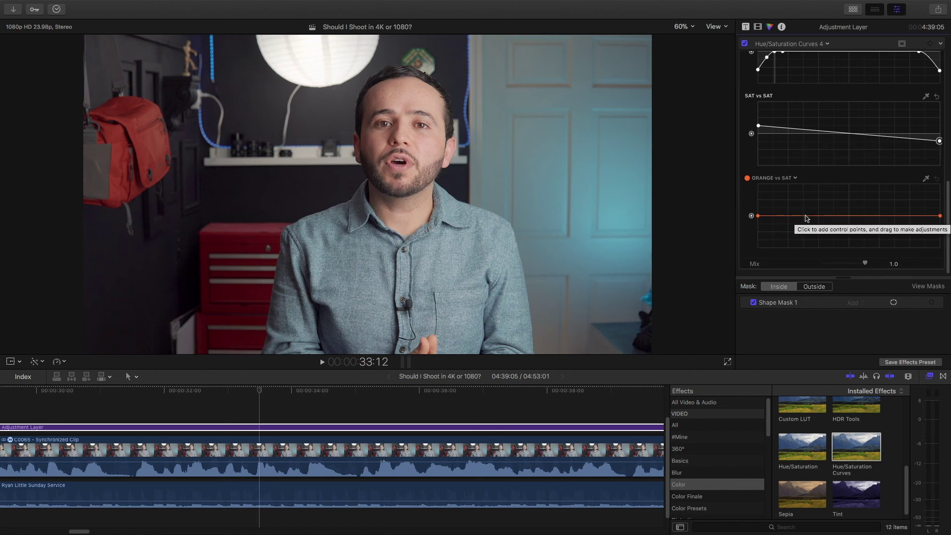
Step: Switch the ORANGE vs SAT curve colour to magenta, then set it back to orange
left_click(788, 181)
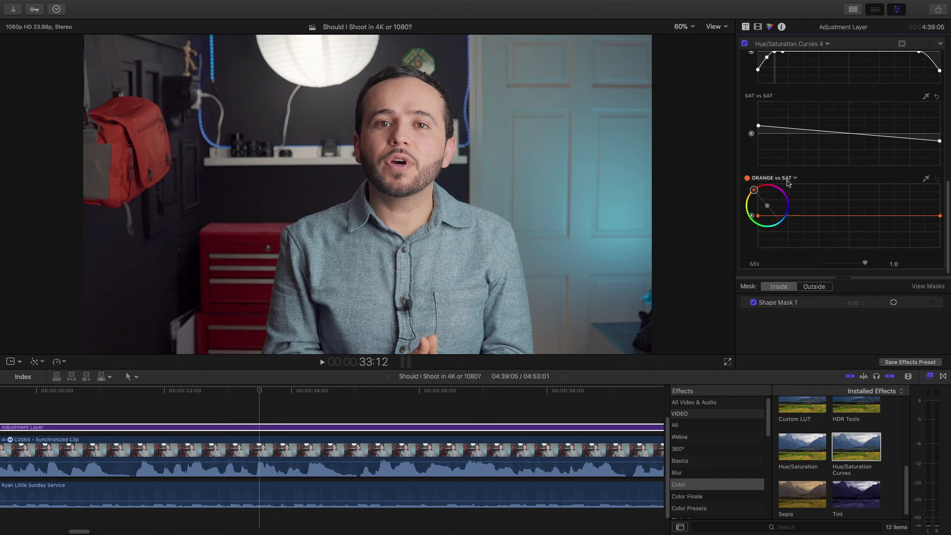
left_click(788, 182)
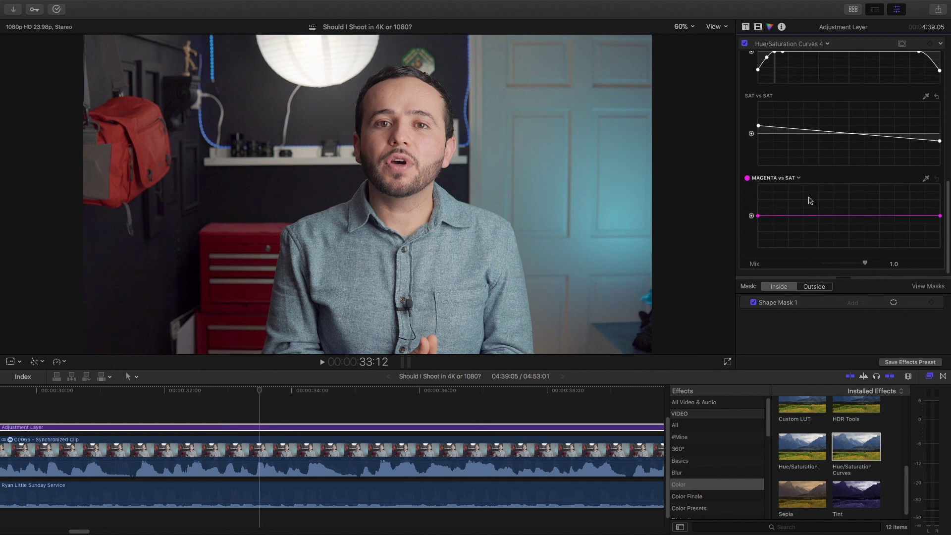
left_click(788, 182)
left_click_drag(781, 197, 762, 197)
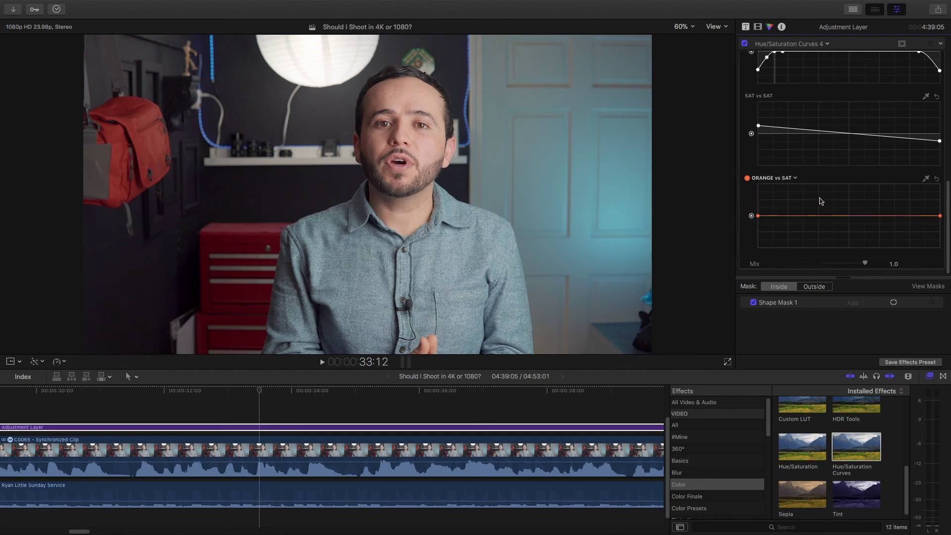
Step: Show the adjustment layer's full list of applied video effects in the Video Inspector
scroll(862, 212, "up", 10)
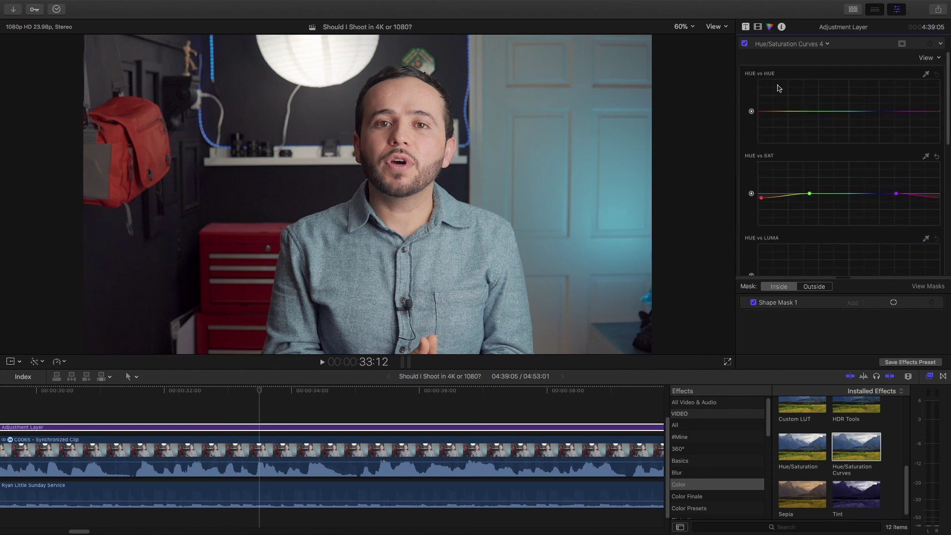
scroll(793, 109, "down", 10)
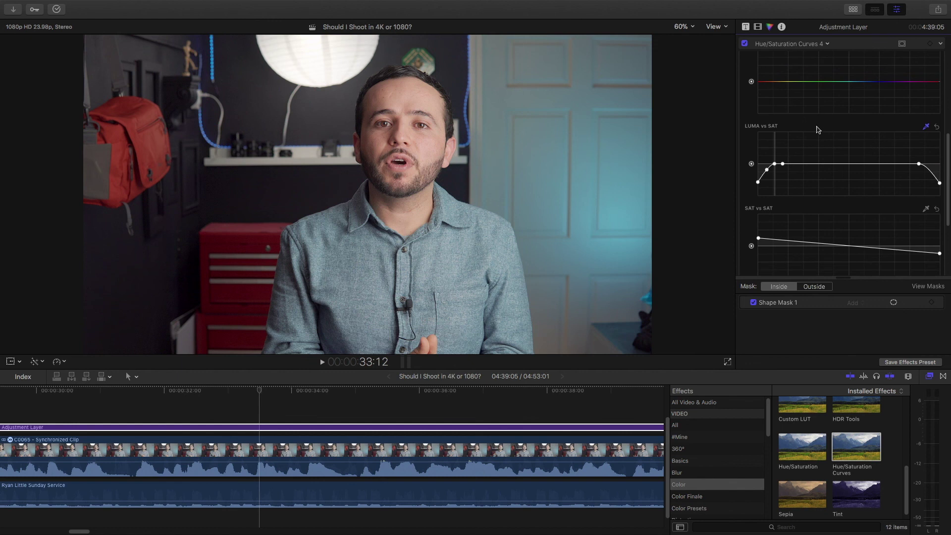
scroll(817, 129, "up", 10)
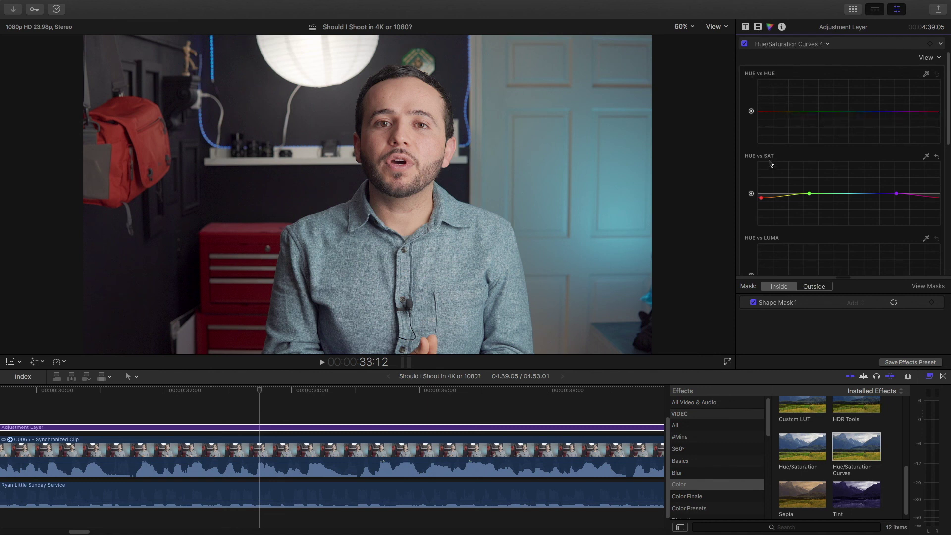
scroll(769, 158, "down", 1)
scroll(777, 241, "down", 5)
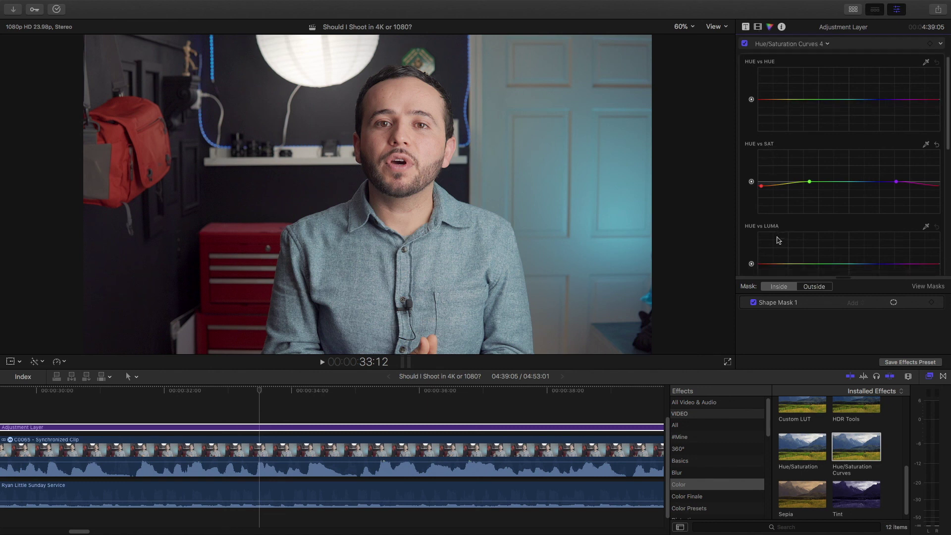
left_click(758, 27)
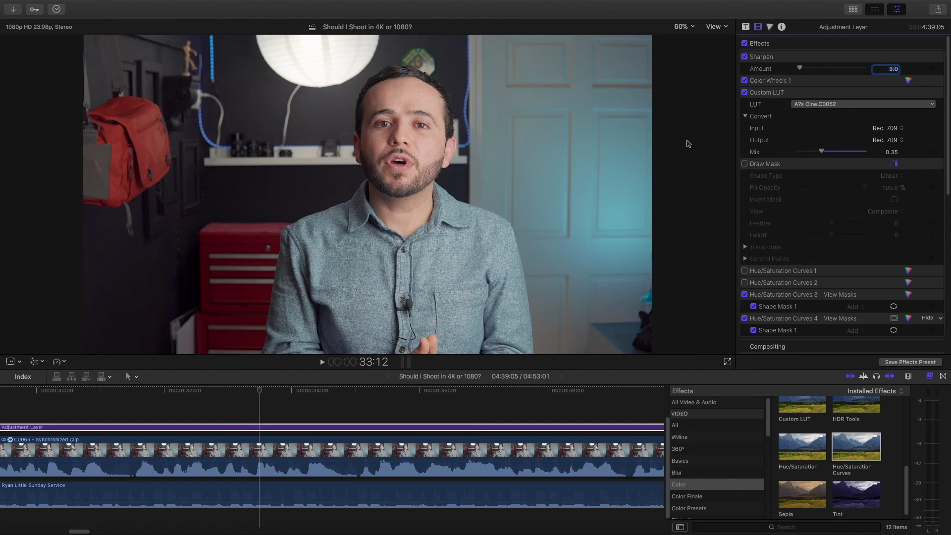
Step: Enable Draw Mask to isolate the skin patch and show the Vectorscope with Cmd+7
left_click(745, 164)
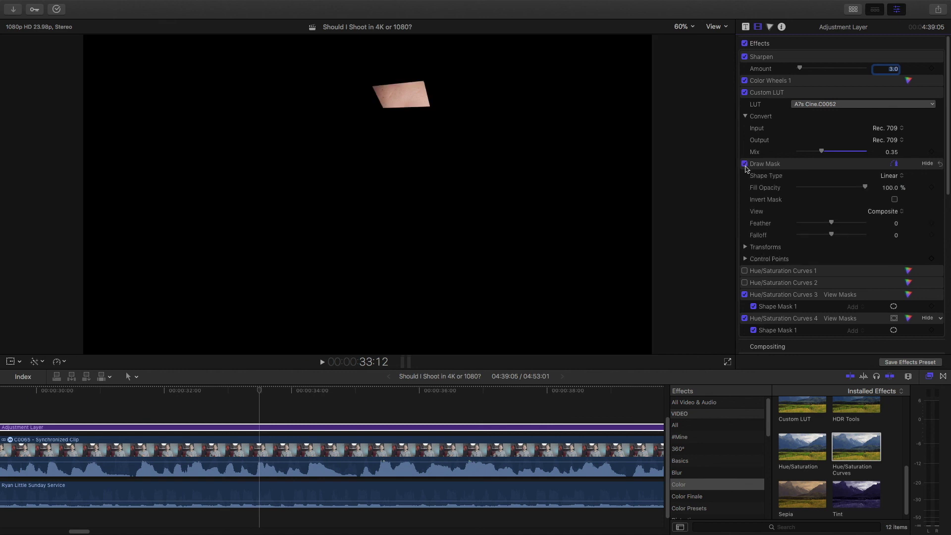
key("super+7")
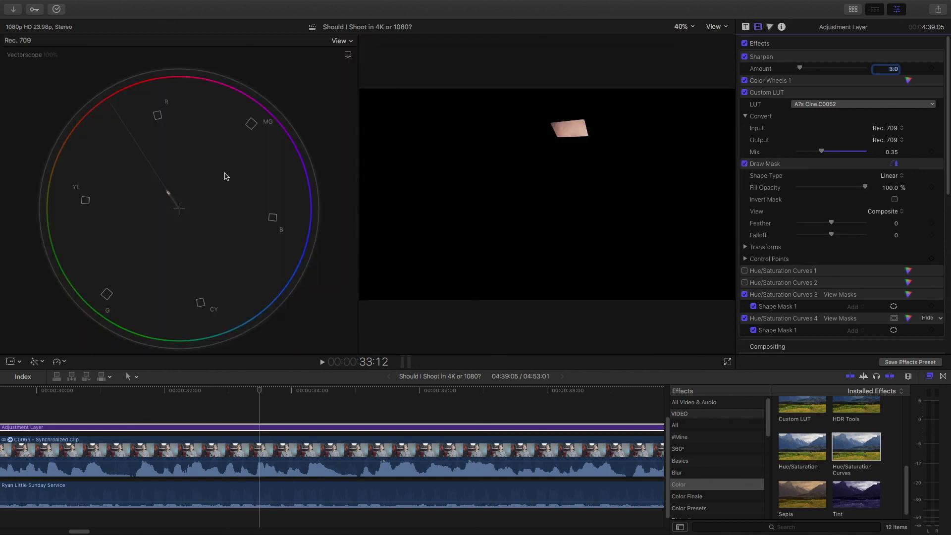